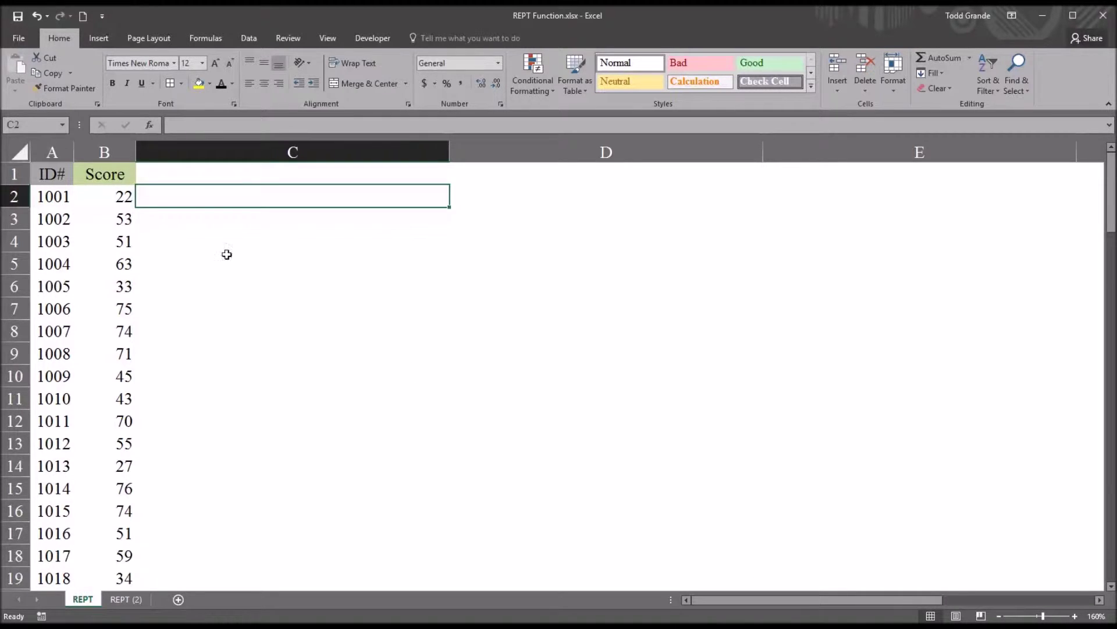
Point out the ID# and Score columns, then mark column C and select cell C2
click(58, 176)
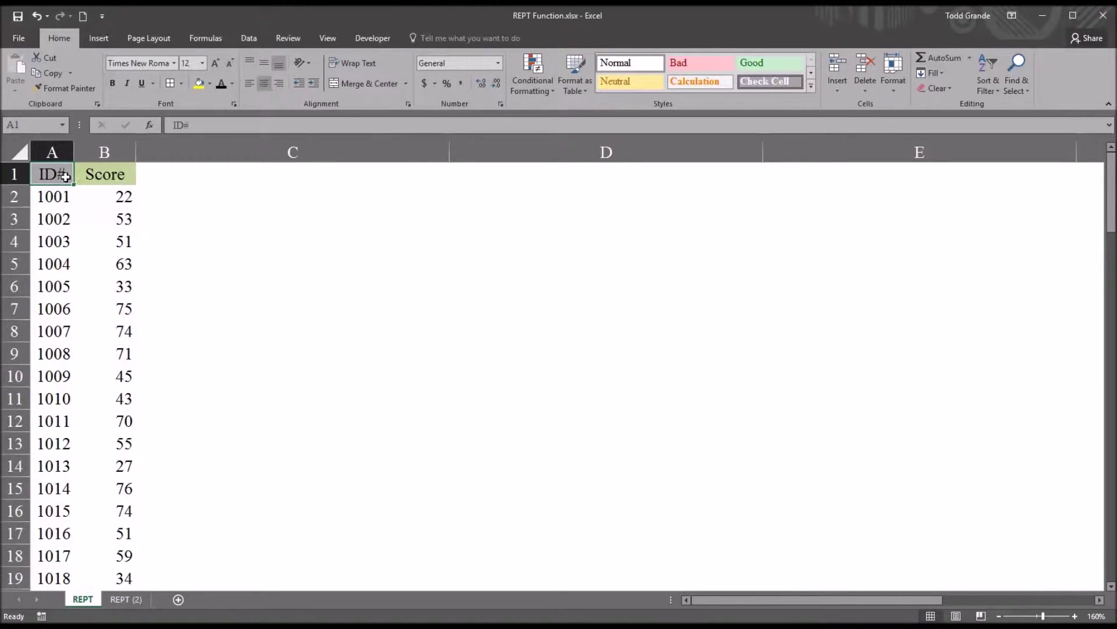
click(95, 176)
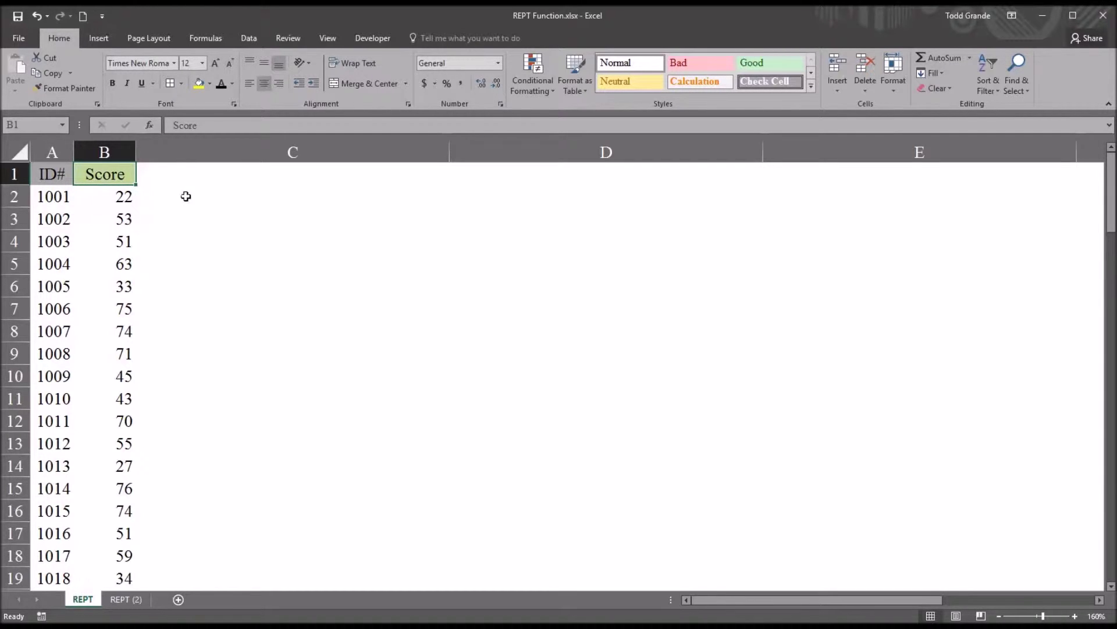
drag(166, 197, 188, 569)
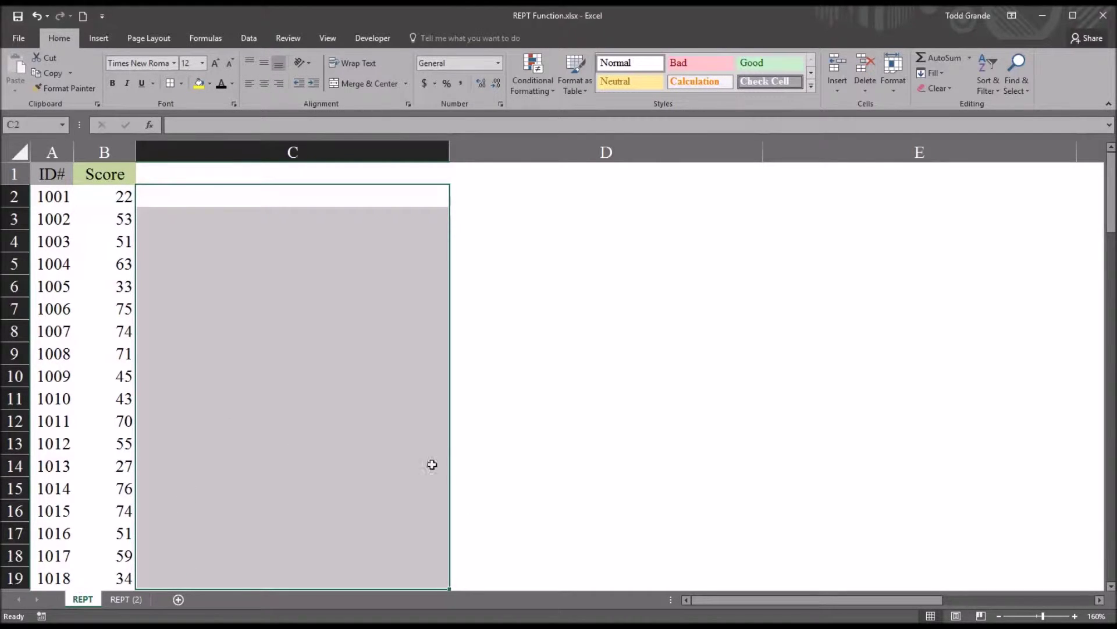
click(174, 191)
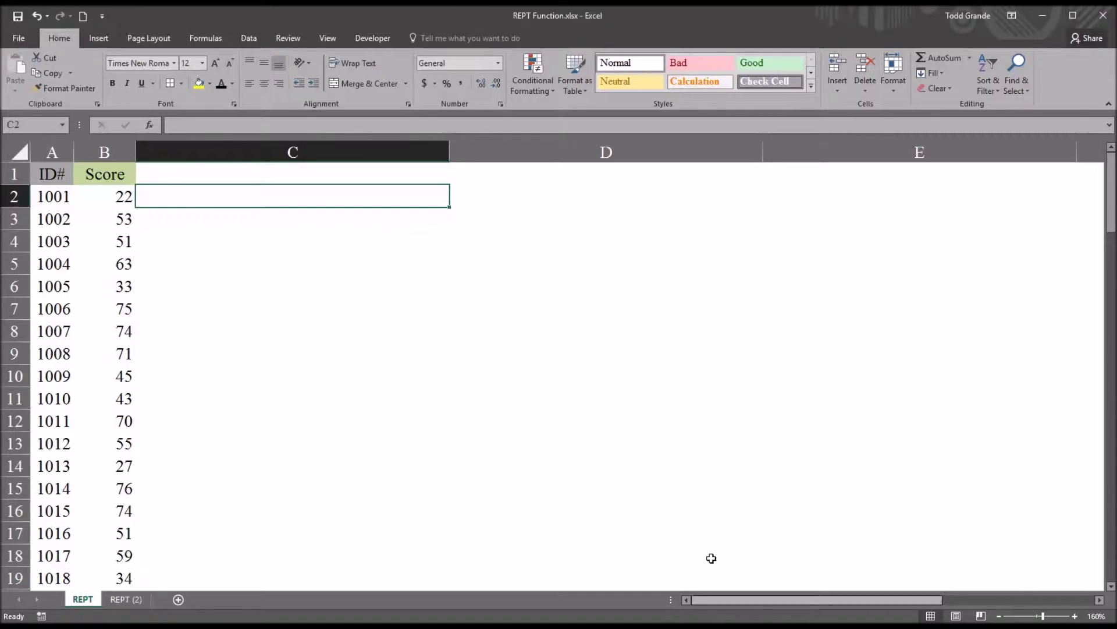
Enter =REPT("|",B2) in C2 to show 22 tally bars for the score
double_click(208, 199)
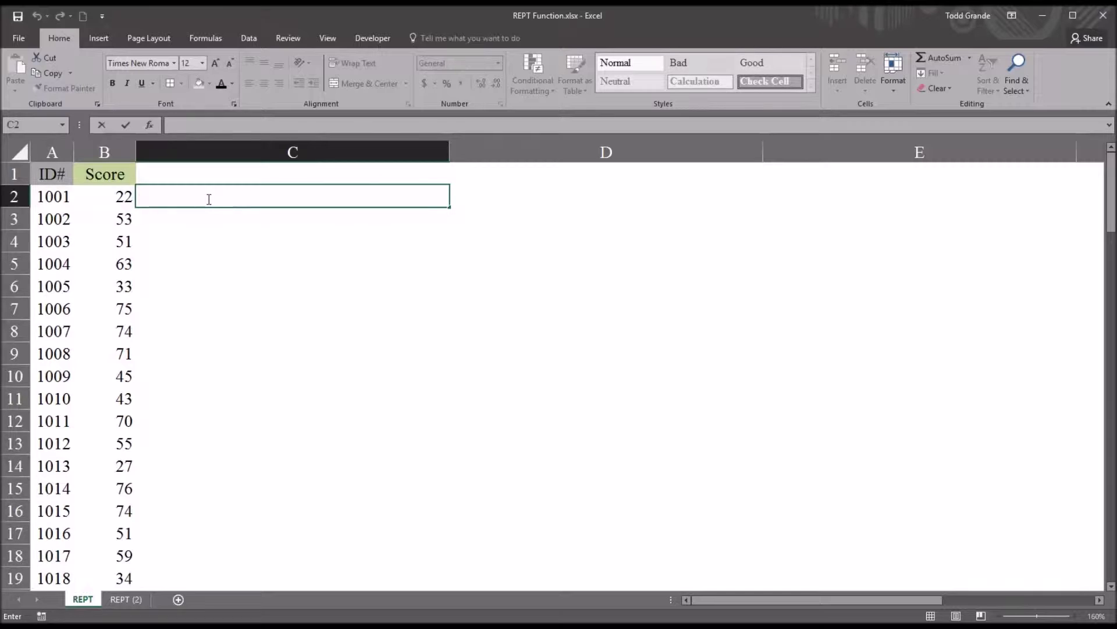
text(=)
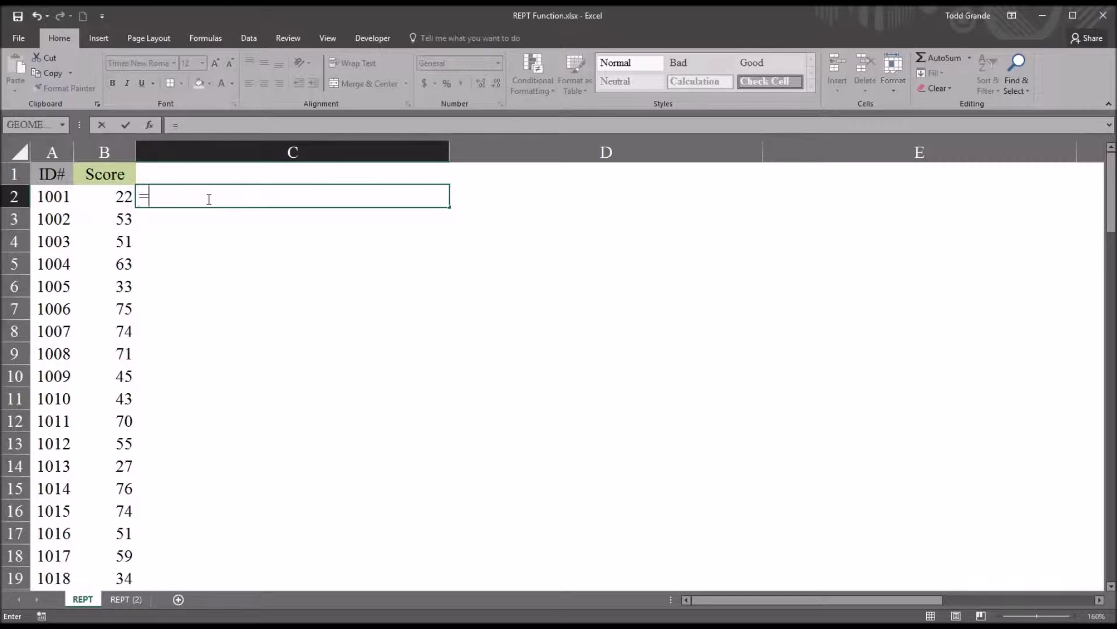
text(re)
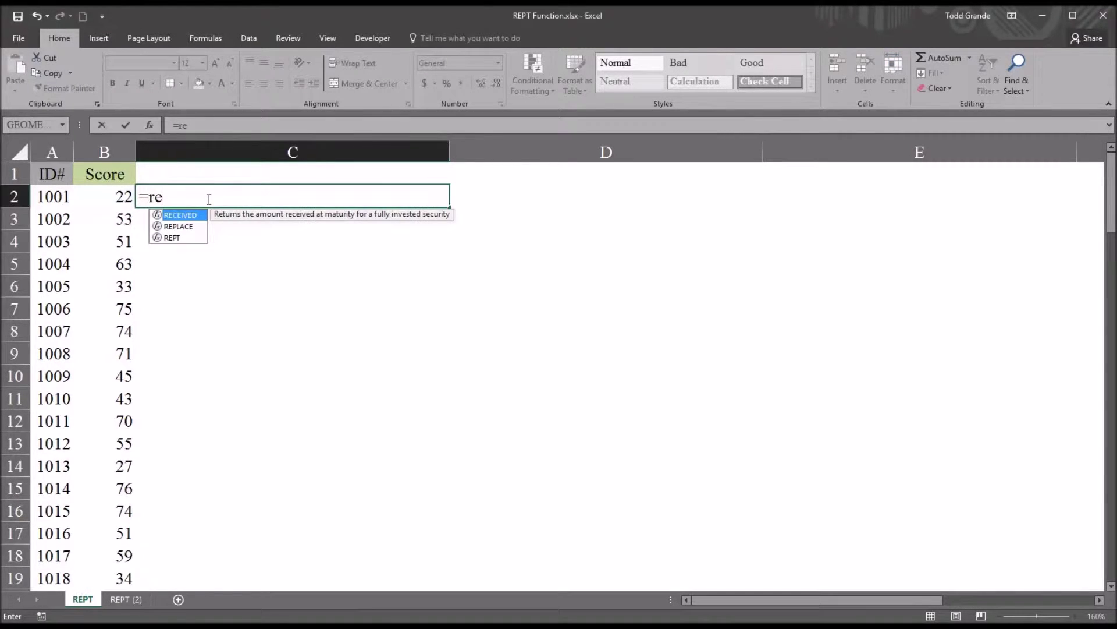
text(pt()
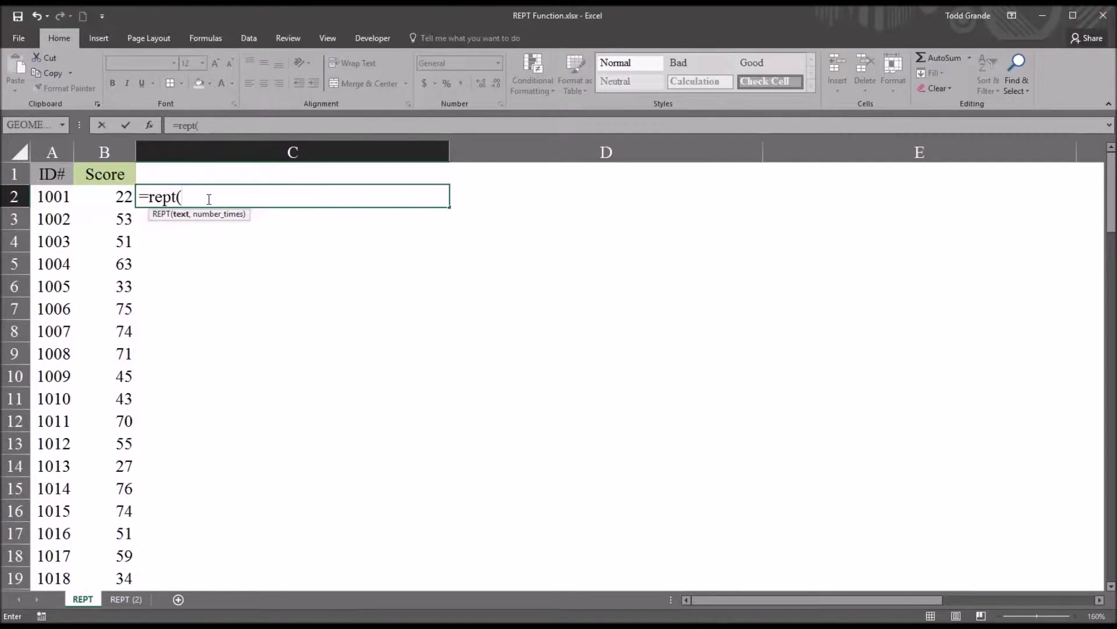
text(")
text(|",)
click(103, 197)
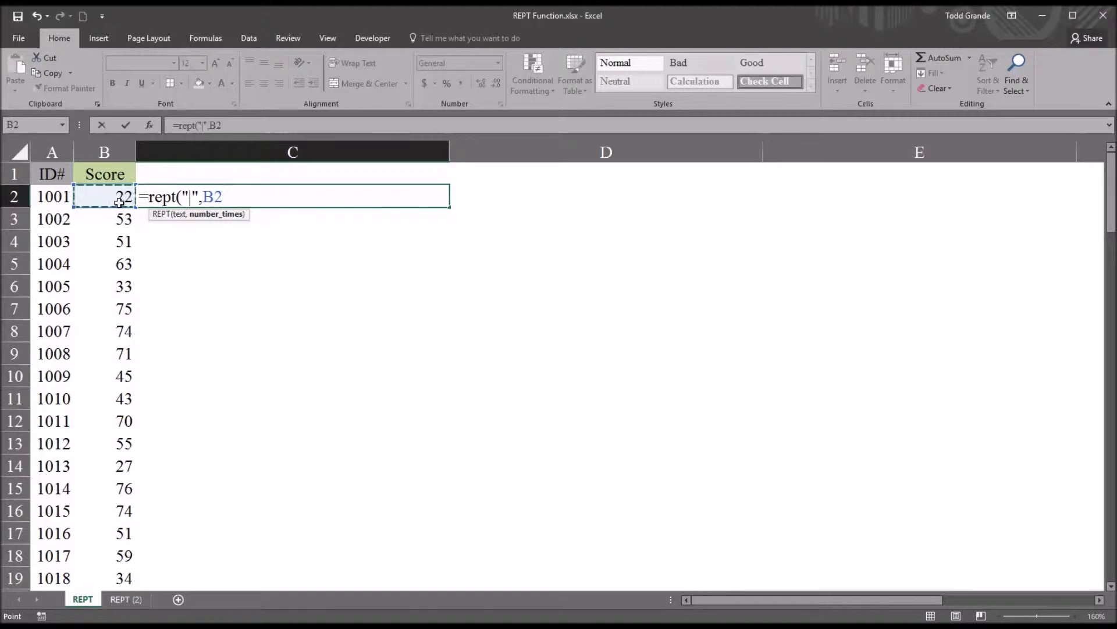
key(Return)
click(151, 200)
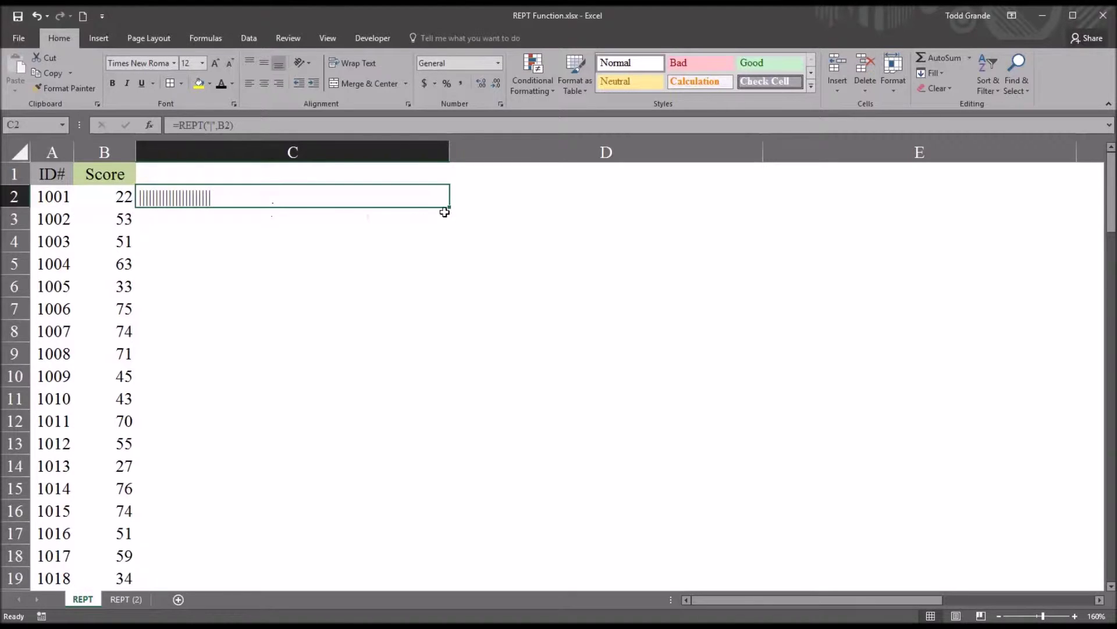
Fill the C2 bar formula down to C19, previewing font colours on C2:C9 without applying any
drag(447, 207, 347, 578)
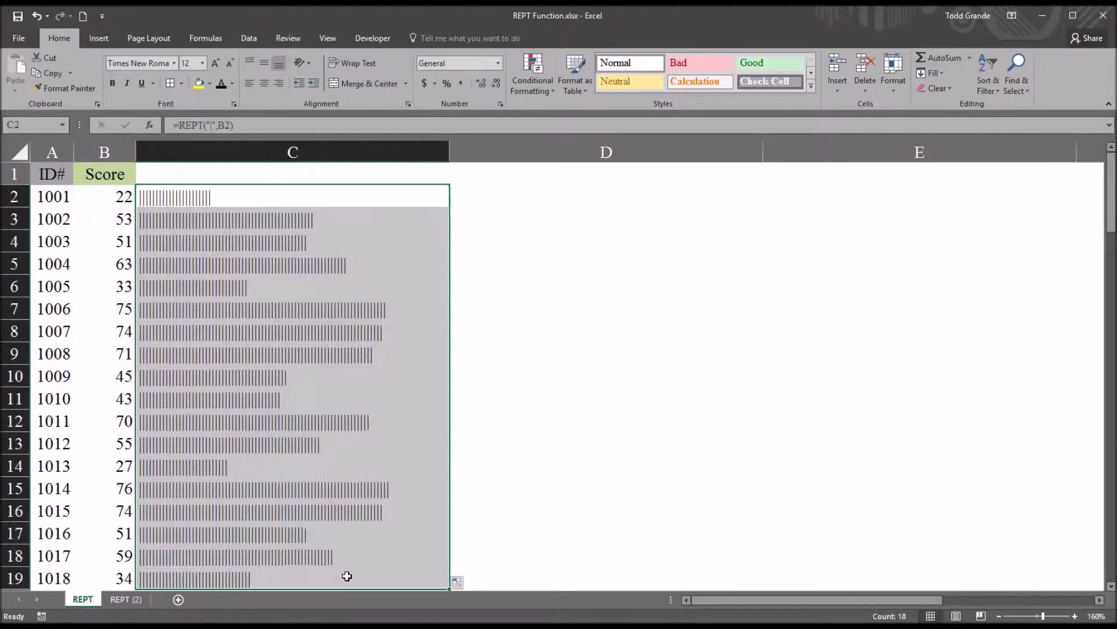
click(254, 201)
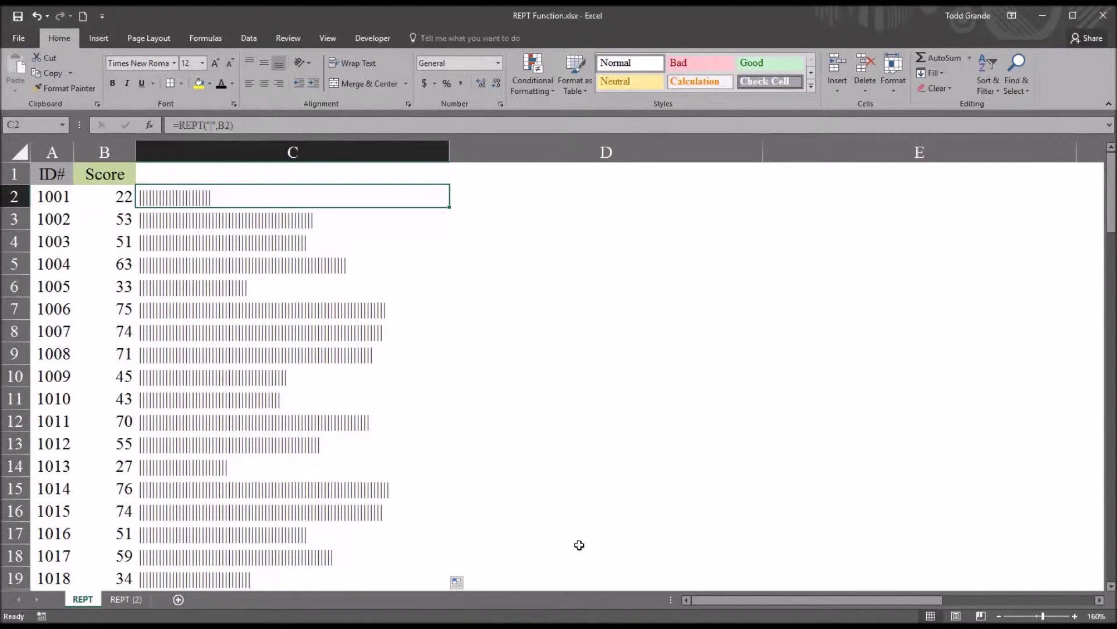
drag(320, 195, 302, 573)
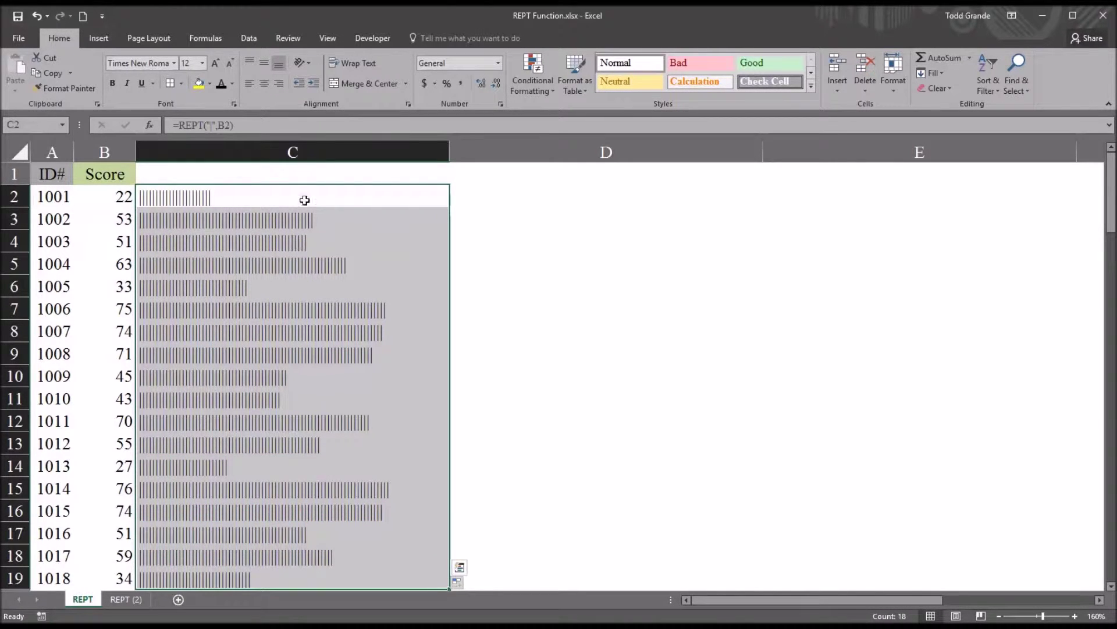
click(233, 84)
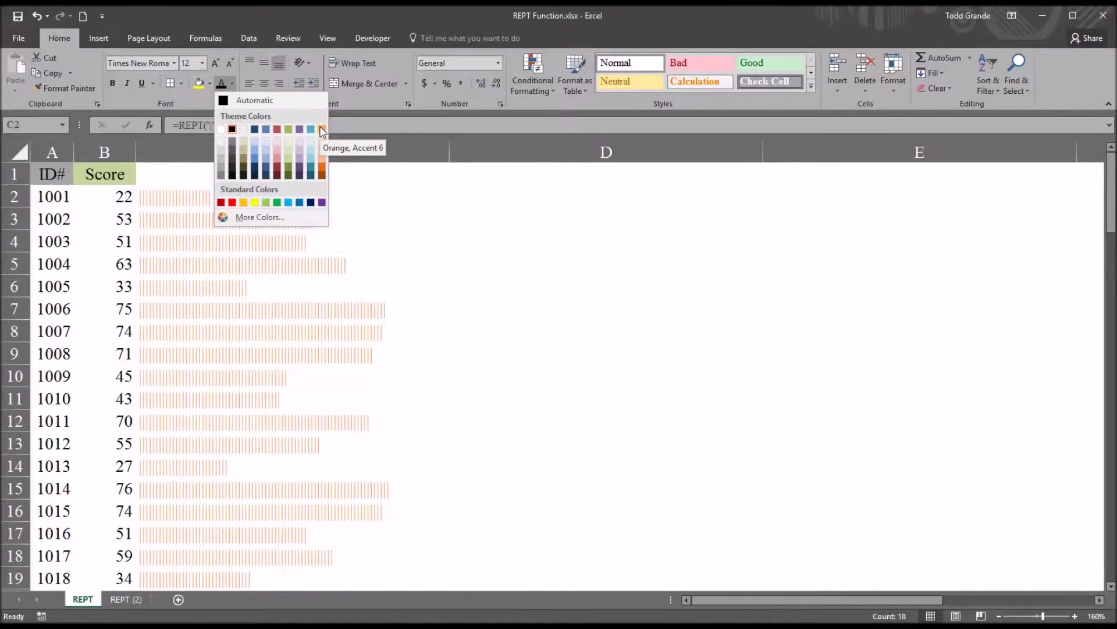
key(Escape)
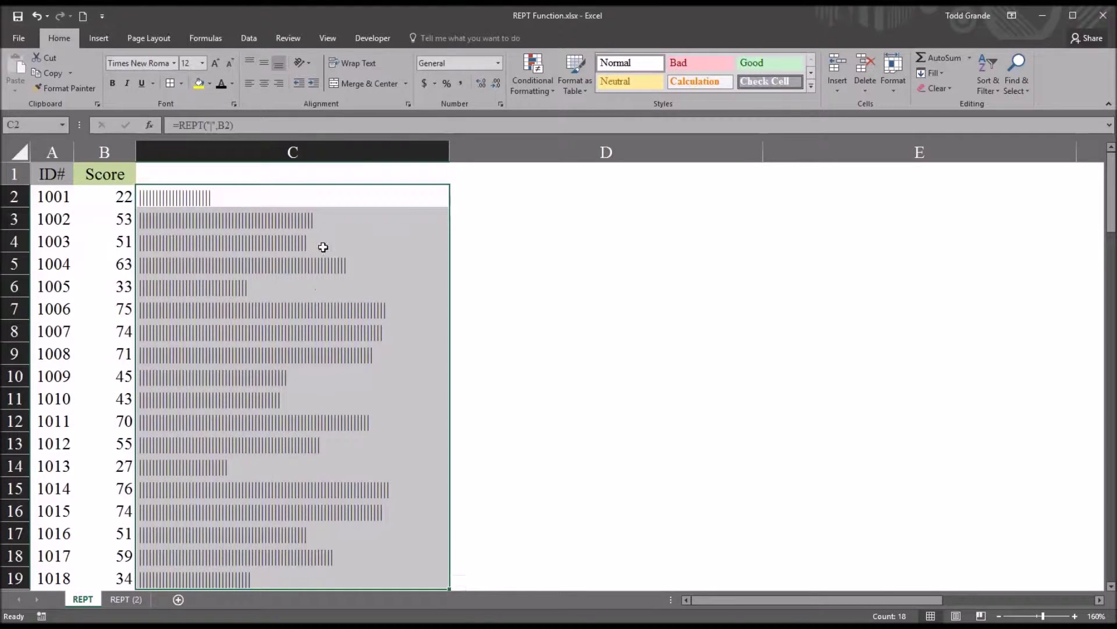
click(473, 197)
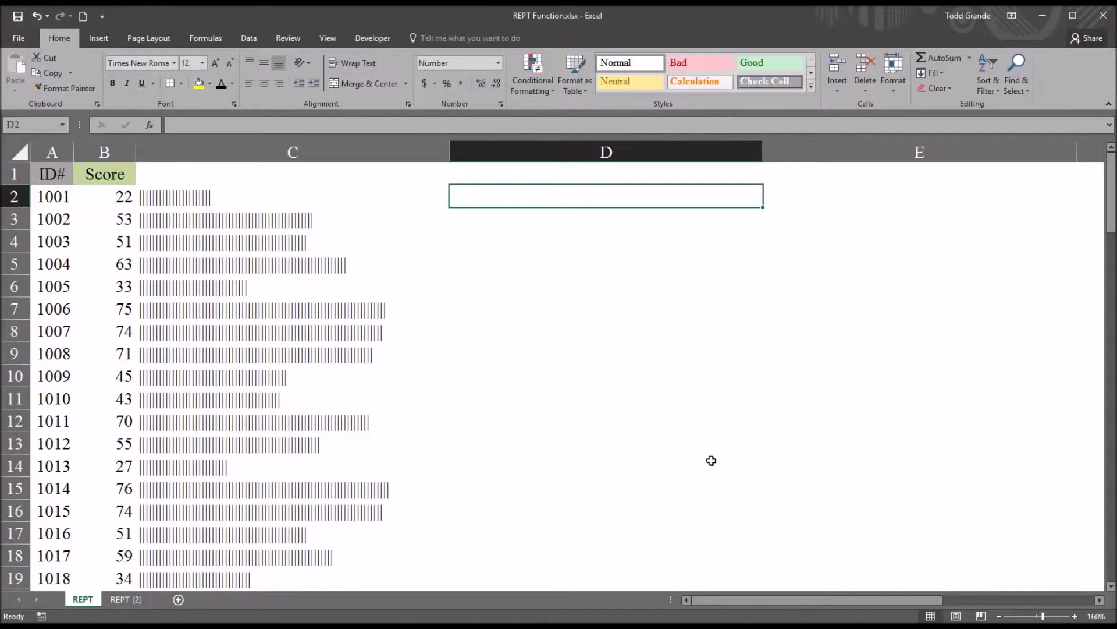
Enter =REPT(" ",B2) & "X" in D2 to place an X after 22 spaces
text(=)
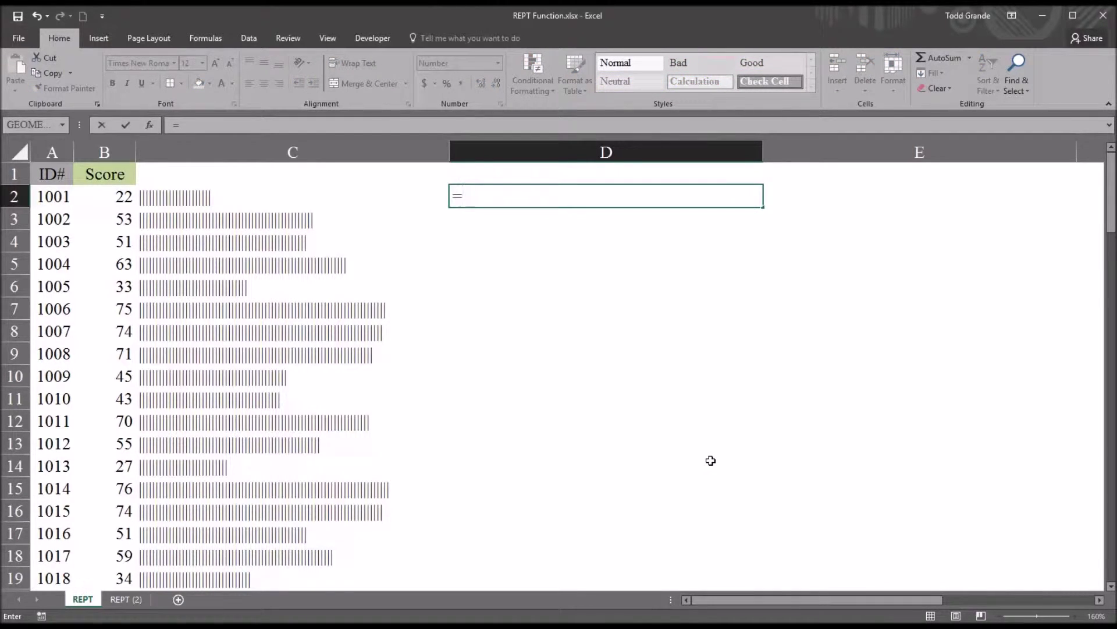
text(rept)
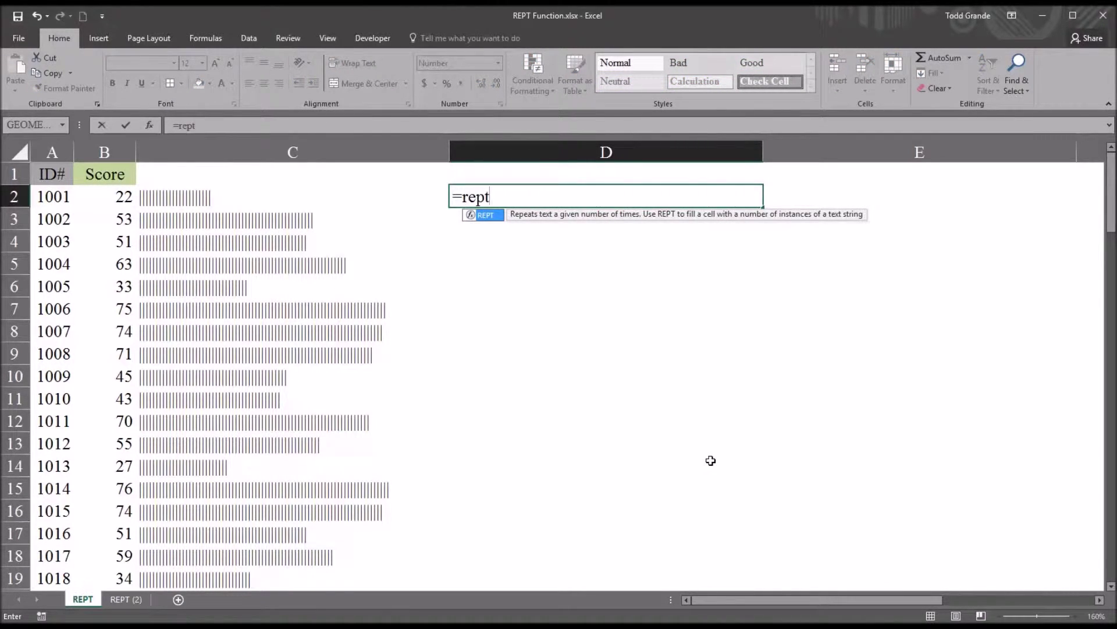
text(()
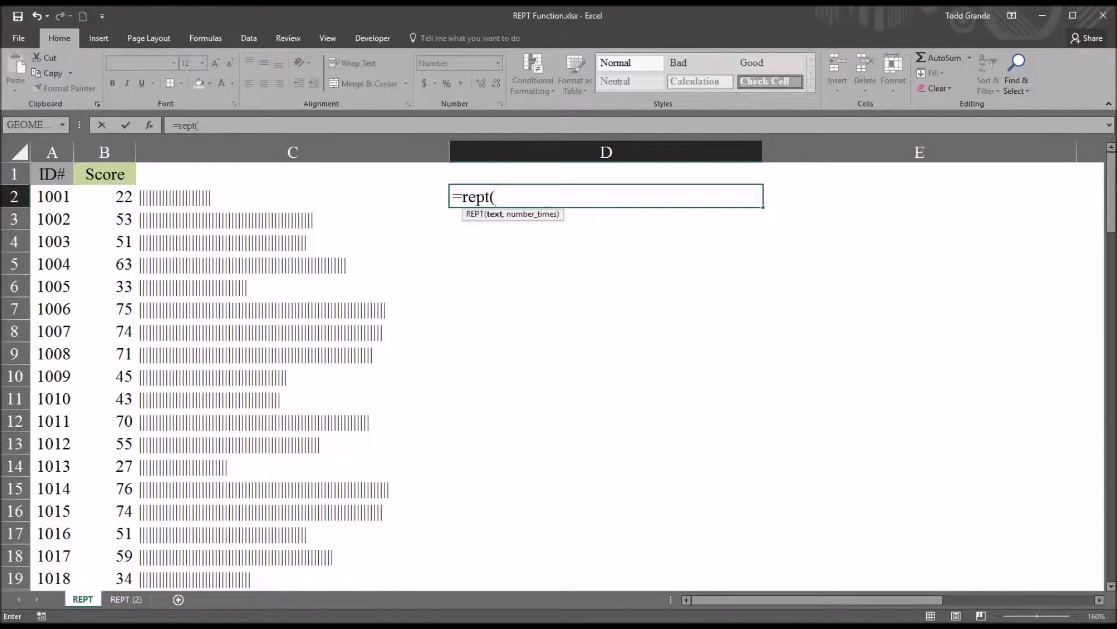
text(" ",)
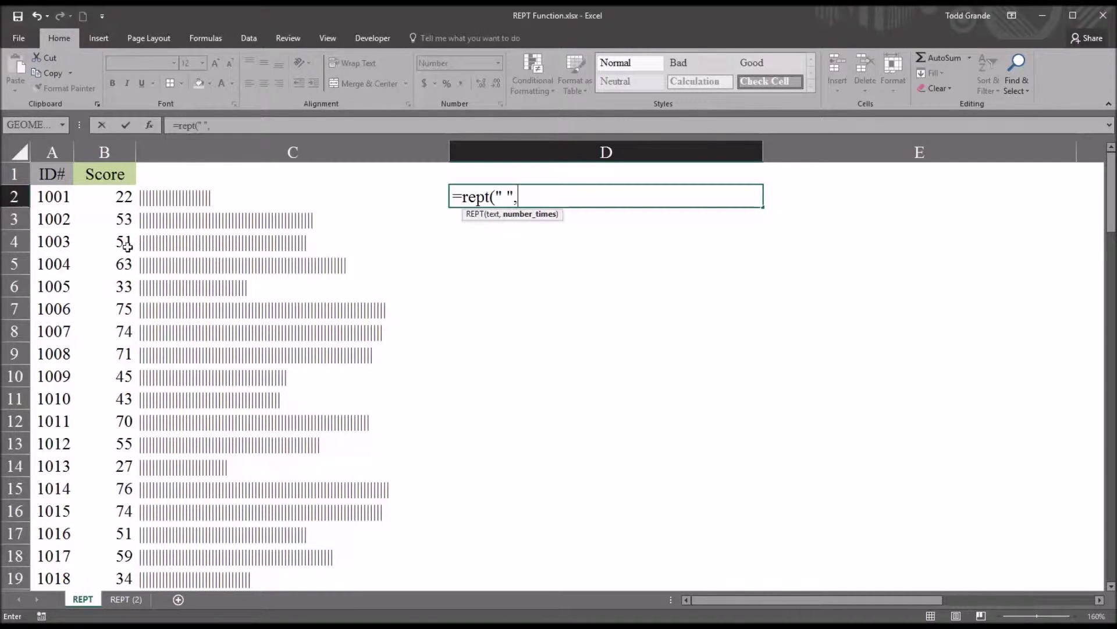
click(97, 196)
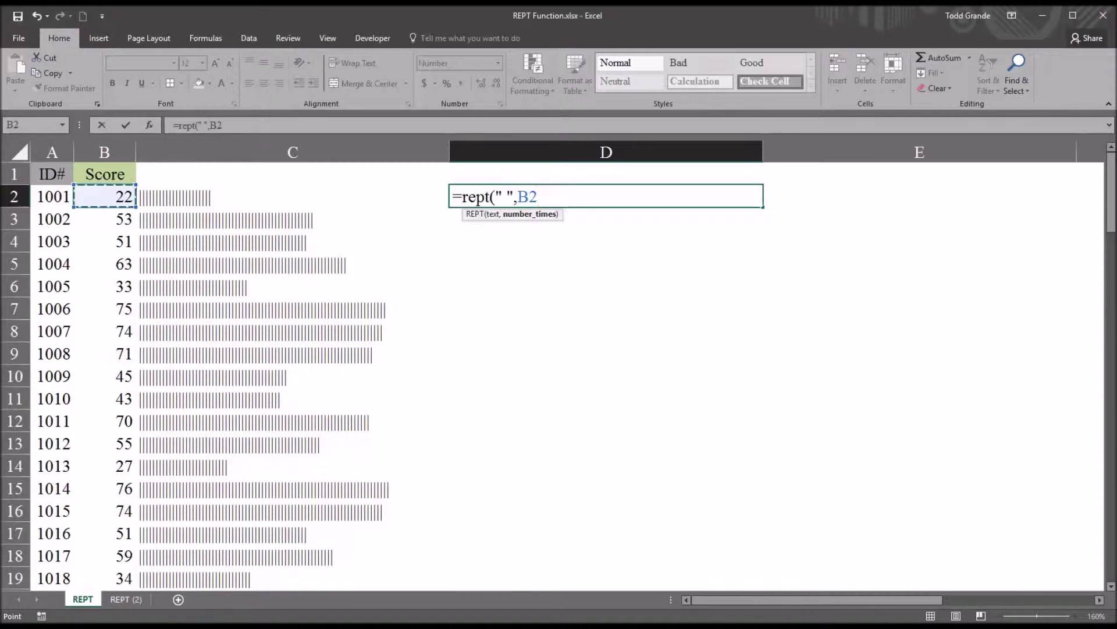
text())
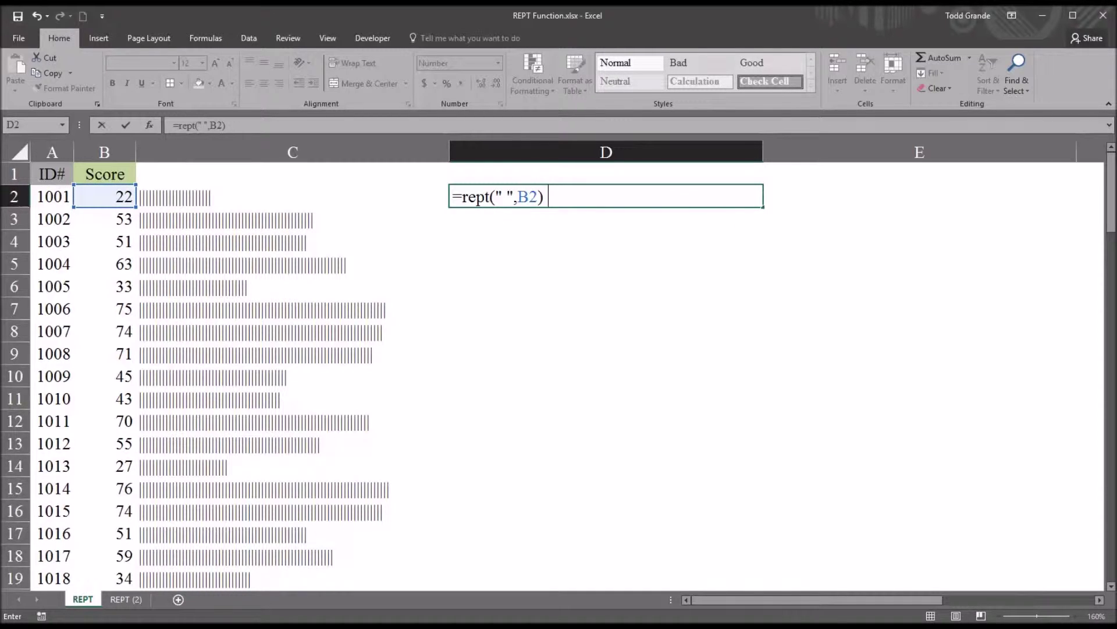
text( &)
text("X")
key(Return)
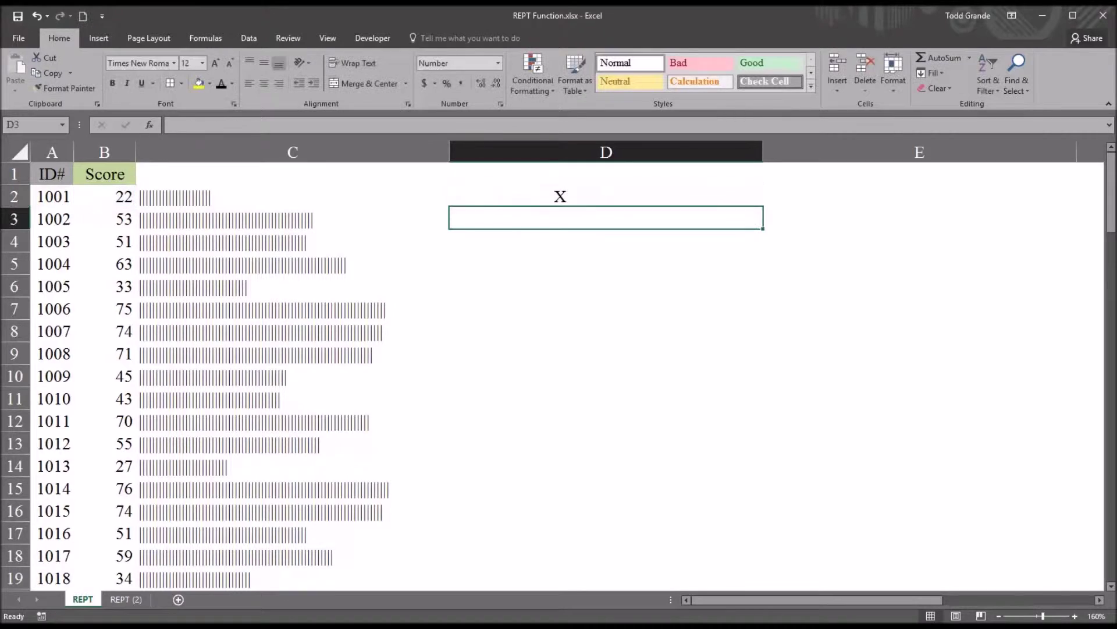
click(518, 199)
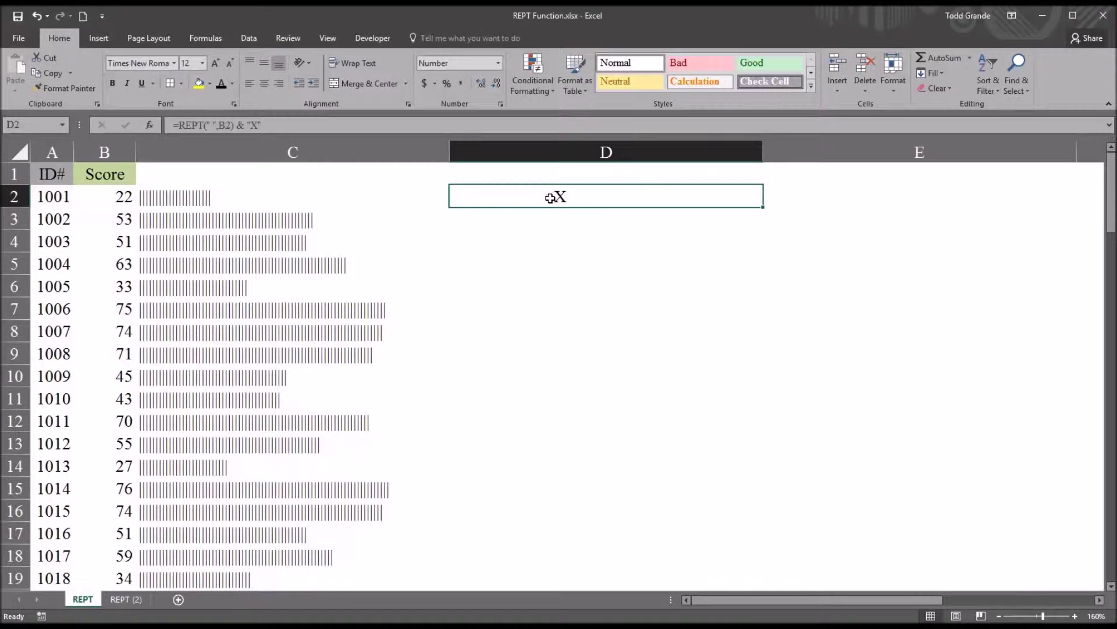
Fill the spaced-X formula down to D19 and inspect the X offsets for scores 75, 74 and 71
drag(764, 208, 652, 577)
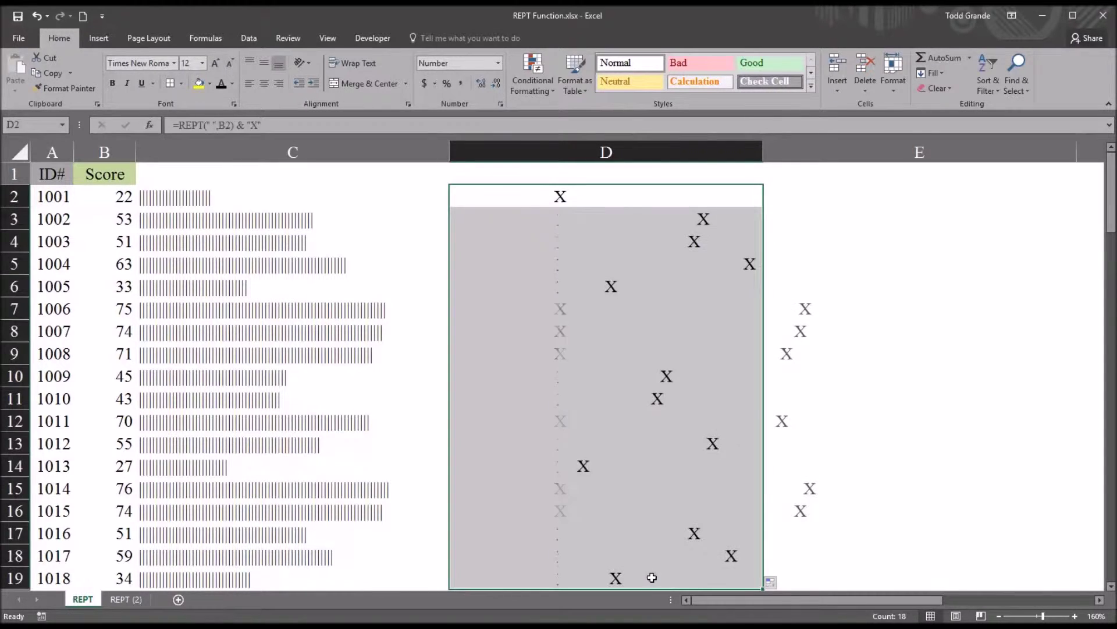
click(721, 353)
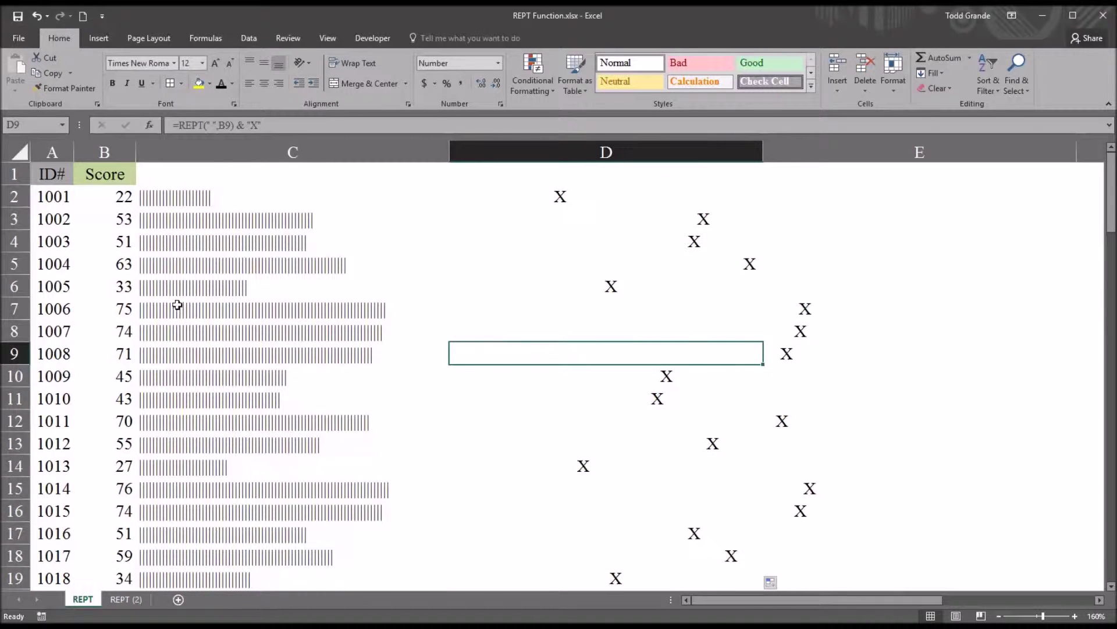
drag(103, 310, 107, 351)
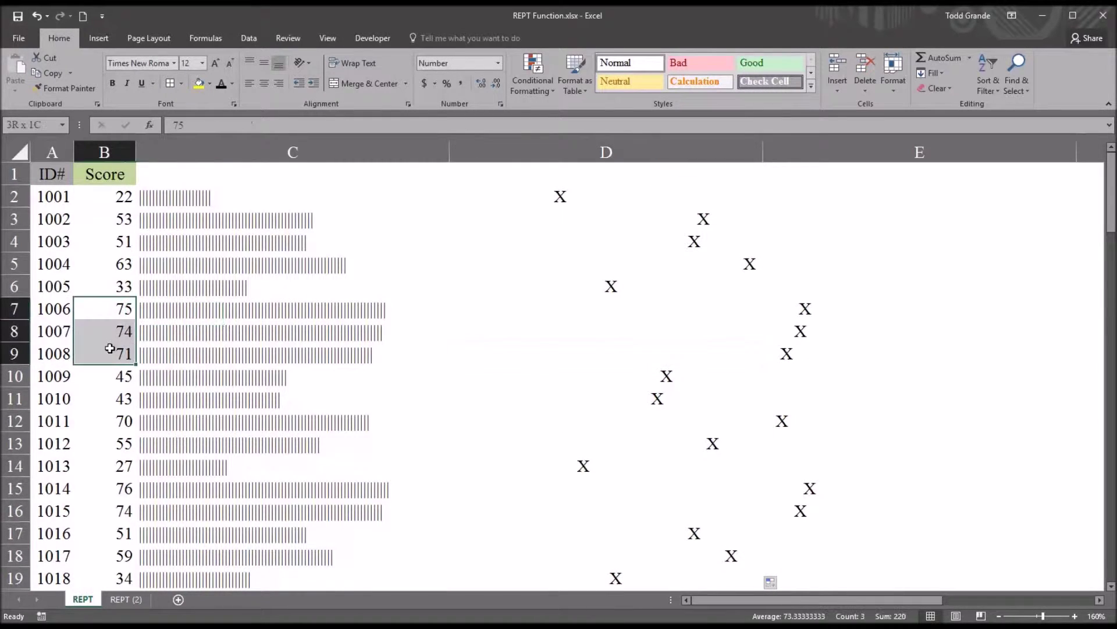
click(574, 311)
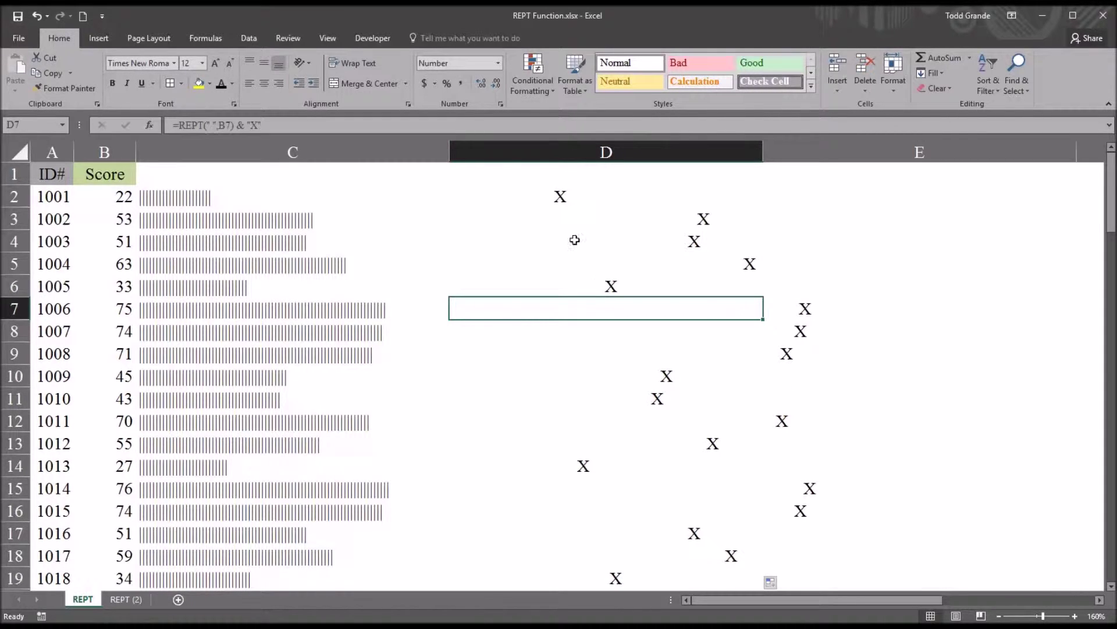
click(549, 196)
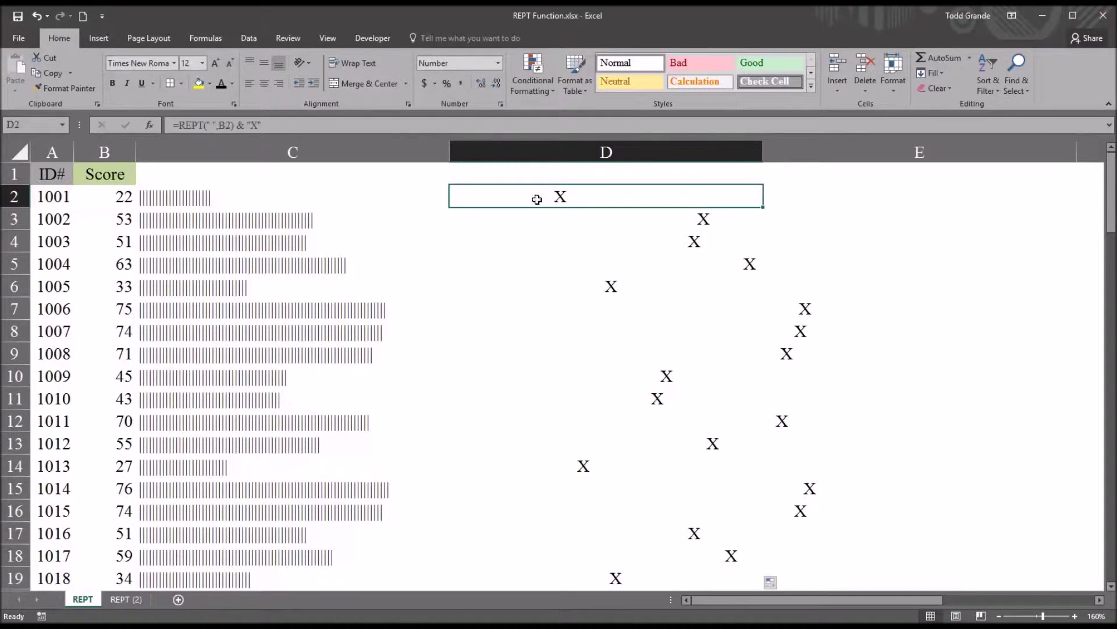
Change D2 to =REPT(" ",B2/2) & "X" and fill it down to D19
click(229, 125)
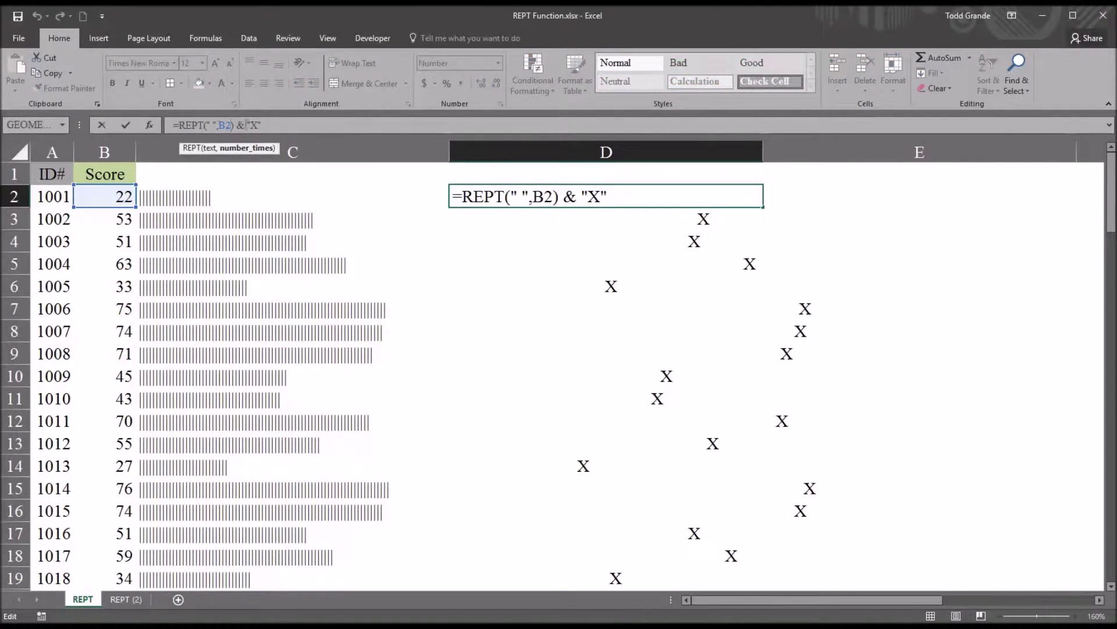
click(553, 196)
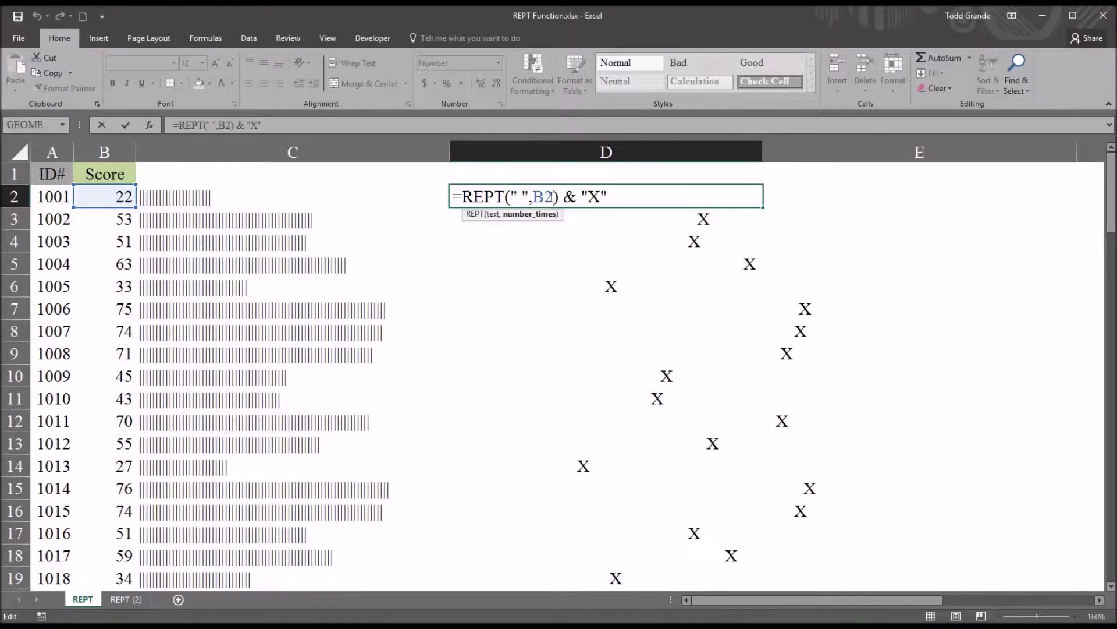
text(/2)
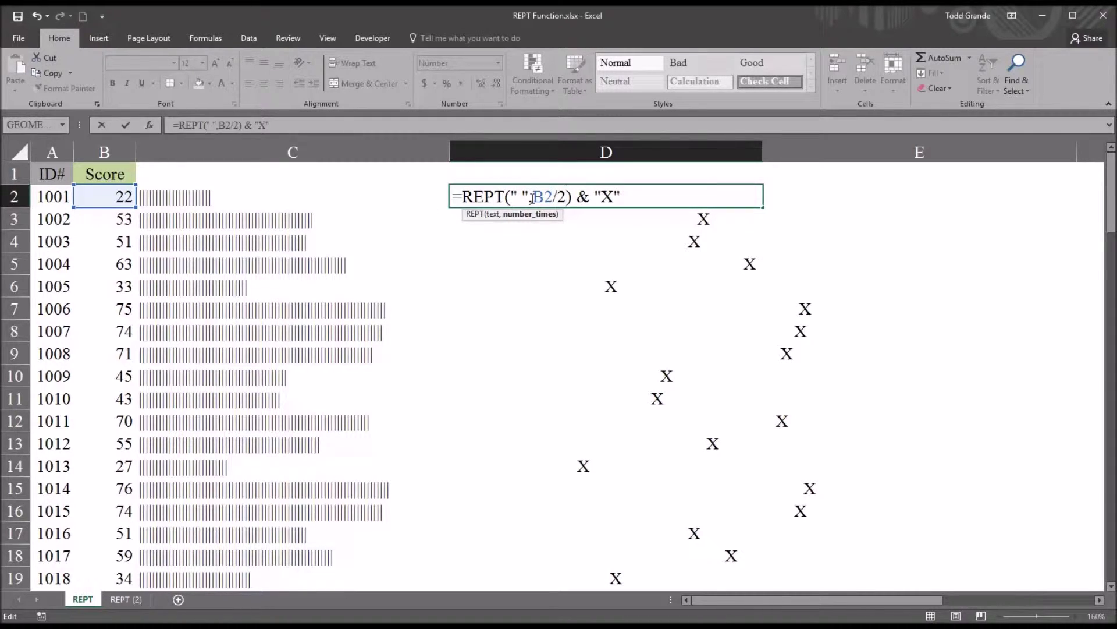
key(Return)
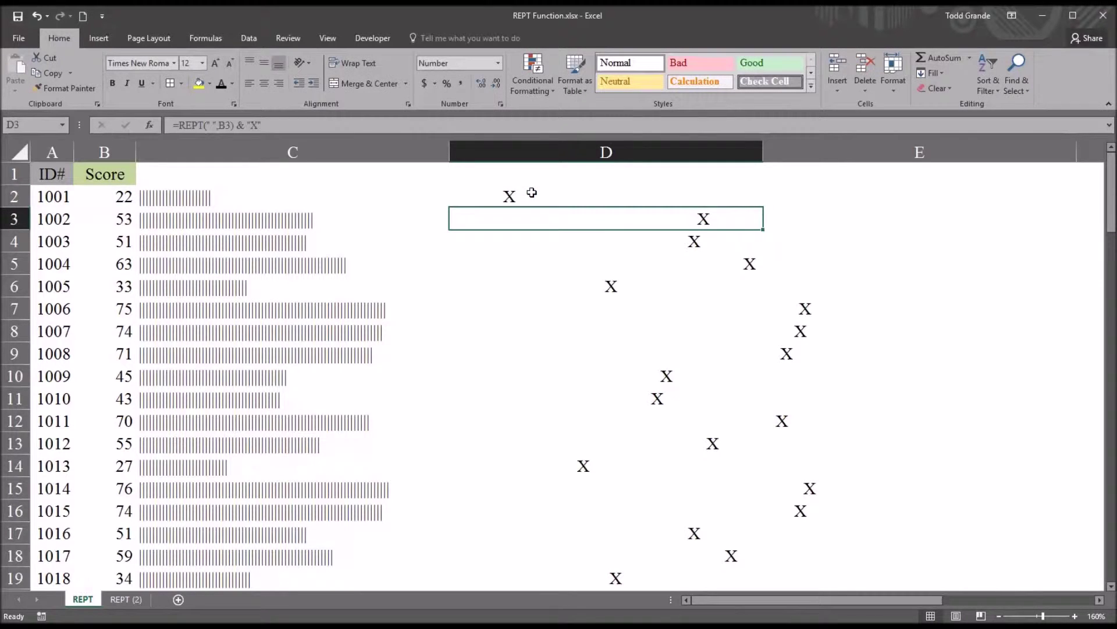
click(528, 198)
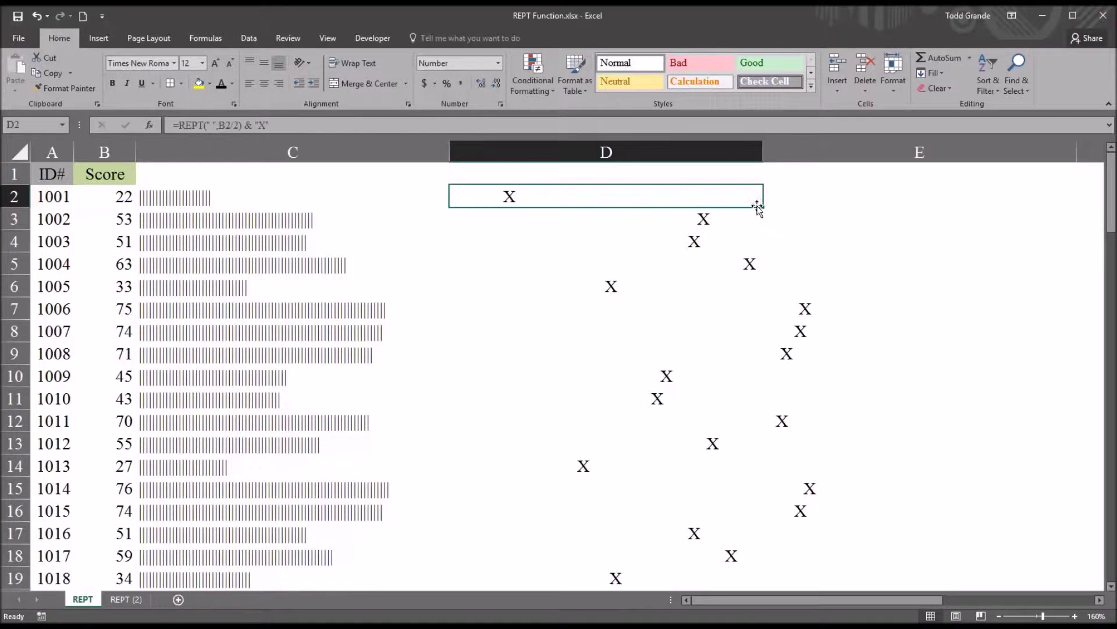
drag(763, 209, 728, 580)
click(640, 361)
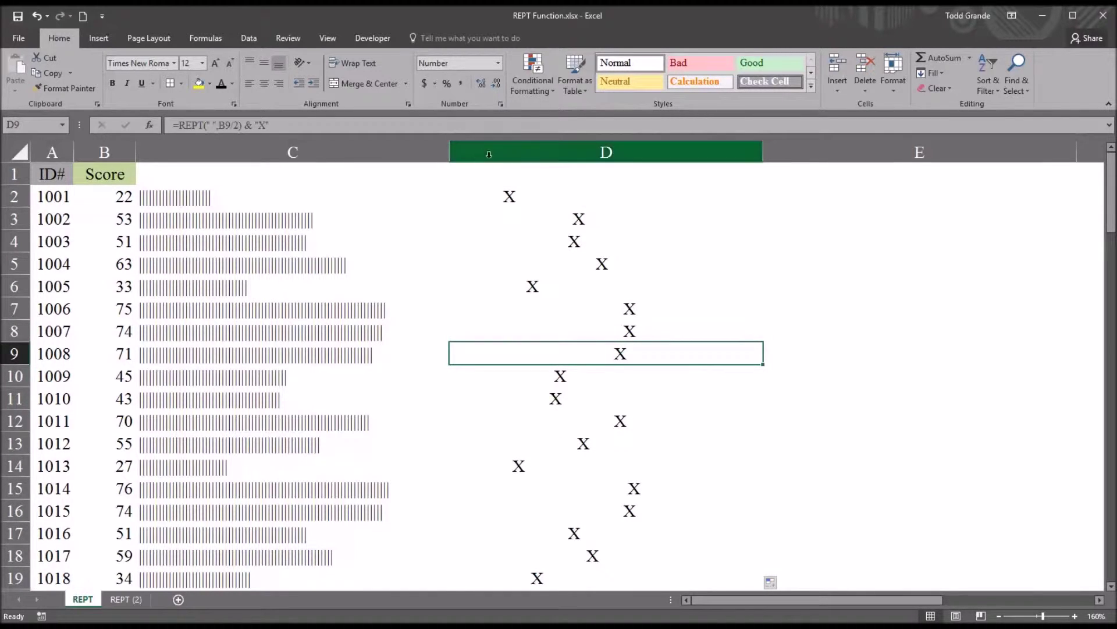
click(523, 197)
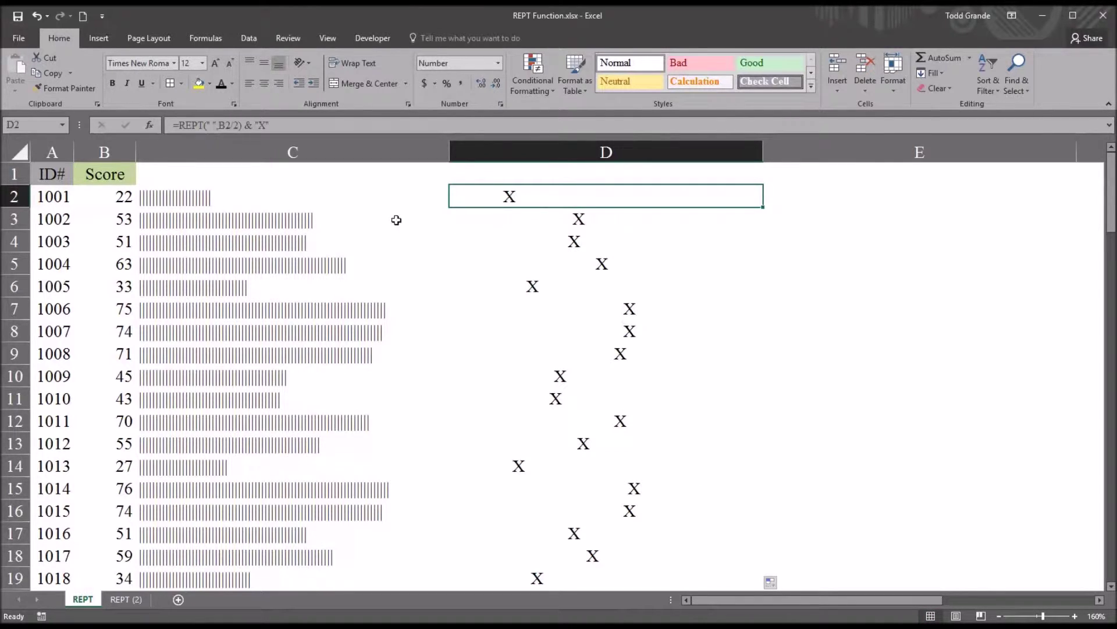
click(364, 202)
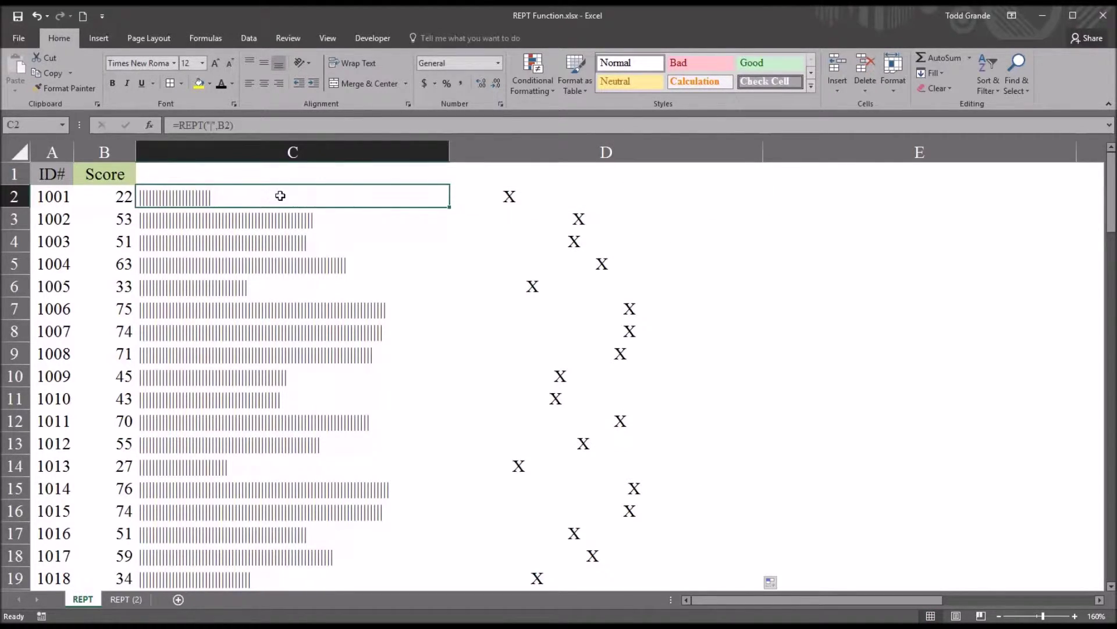
Apply All Borders to D2:D19 so each X sits in its own outlined cell
drag(489, 196, 522, 463)
drag(527, 504, 531, 576)
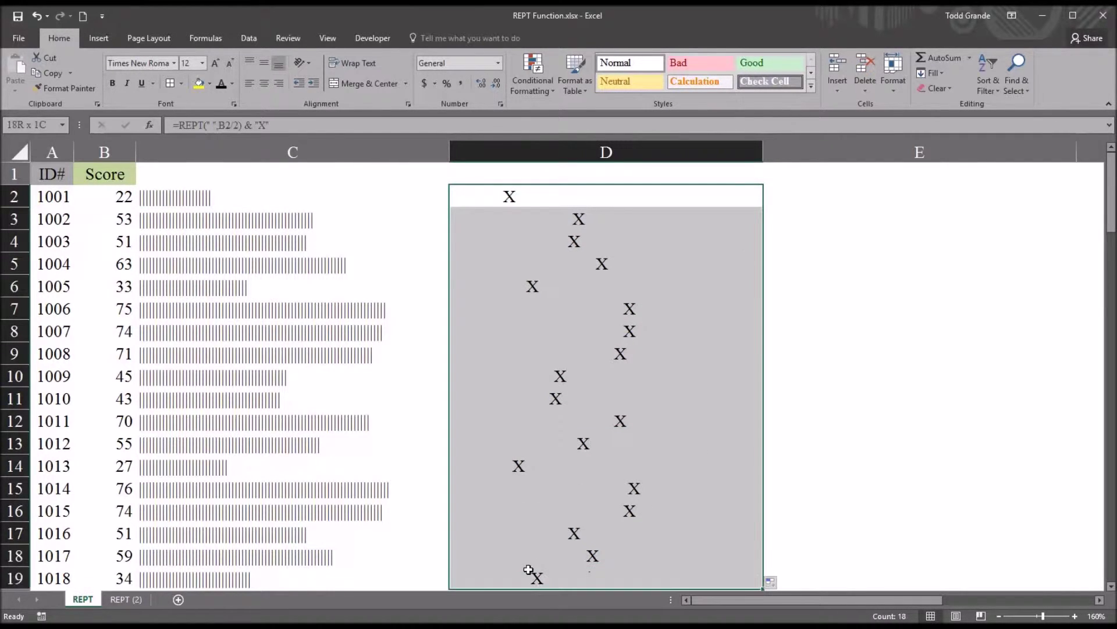
click(182, 82)
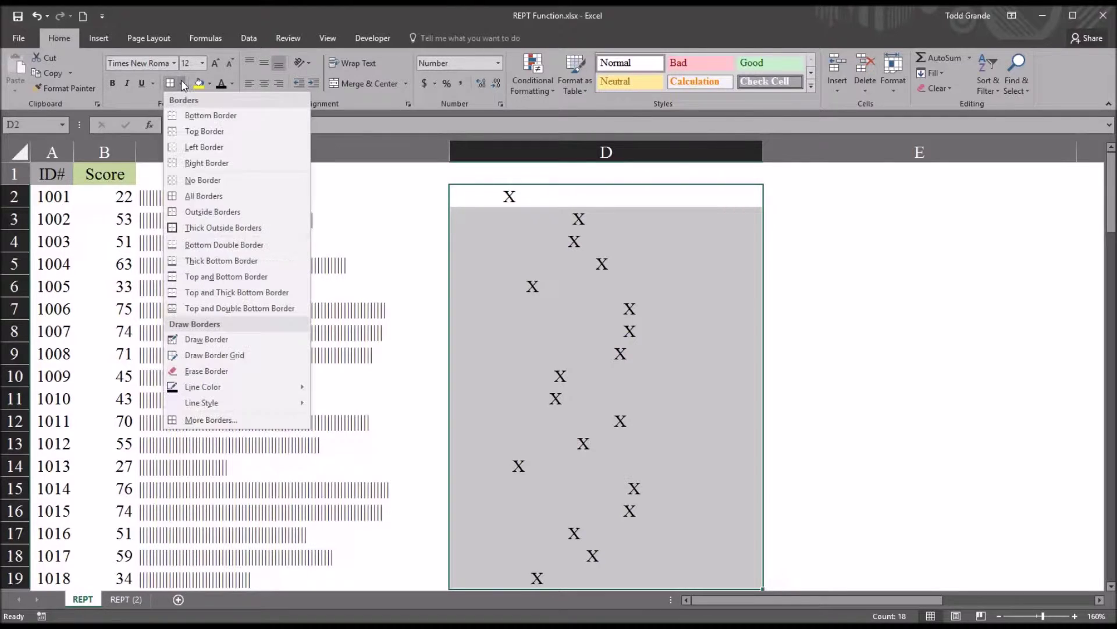
click(195, 197)
double_click(496, 262)
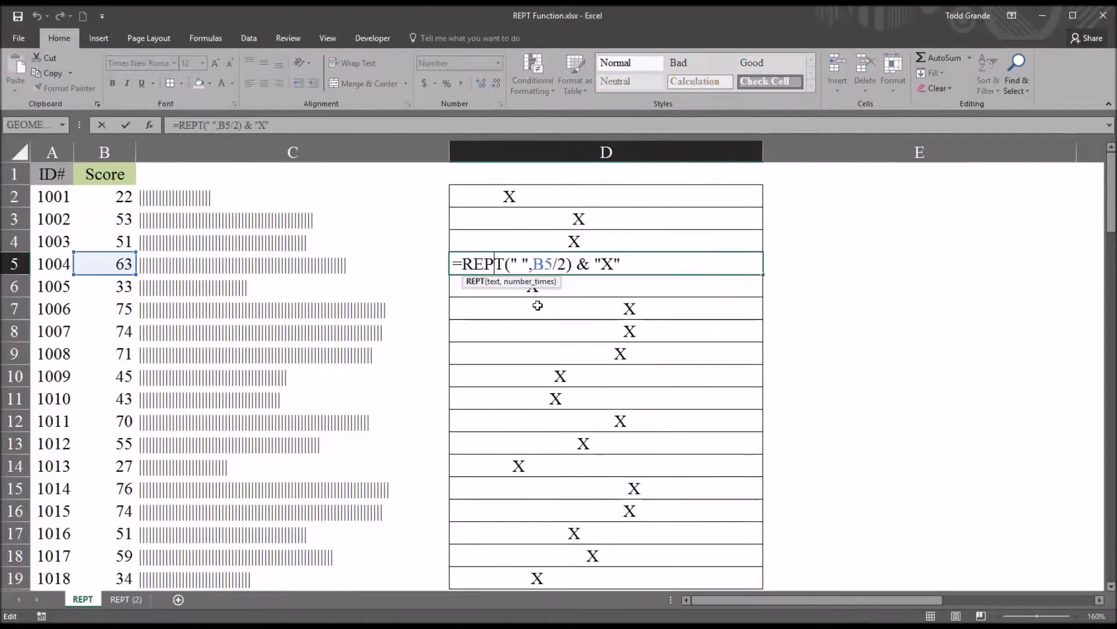
click(569, 310)
click(646, 203)
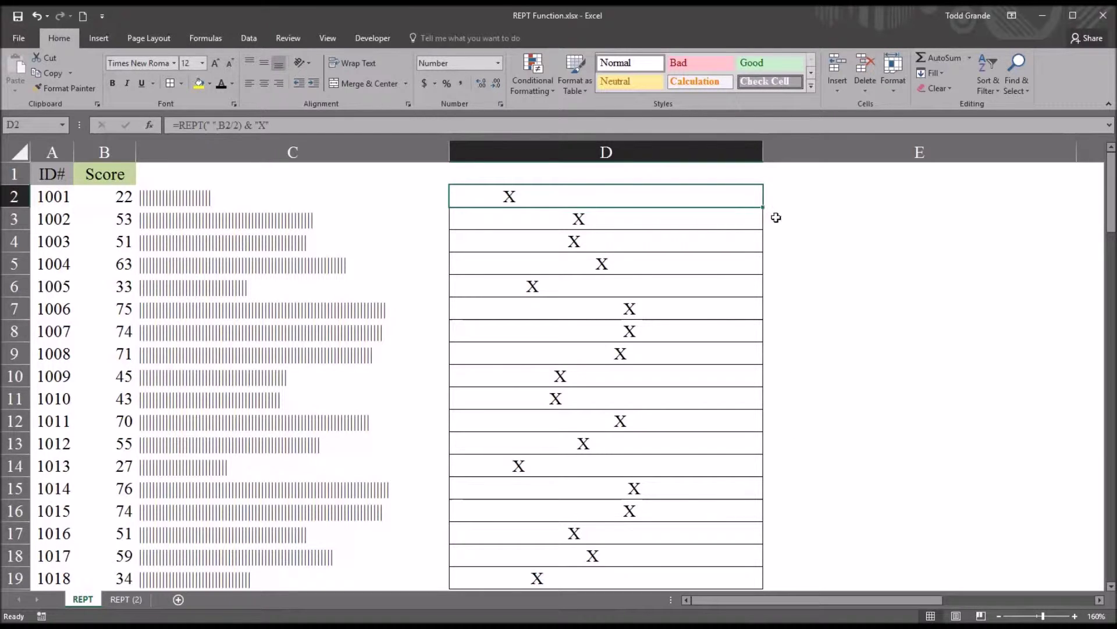
Type the divisor value 5 into cell E1 beside the X dot plot
click(789, 199)
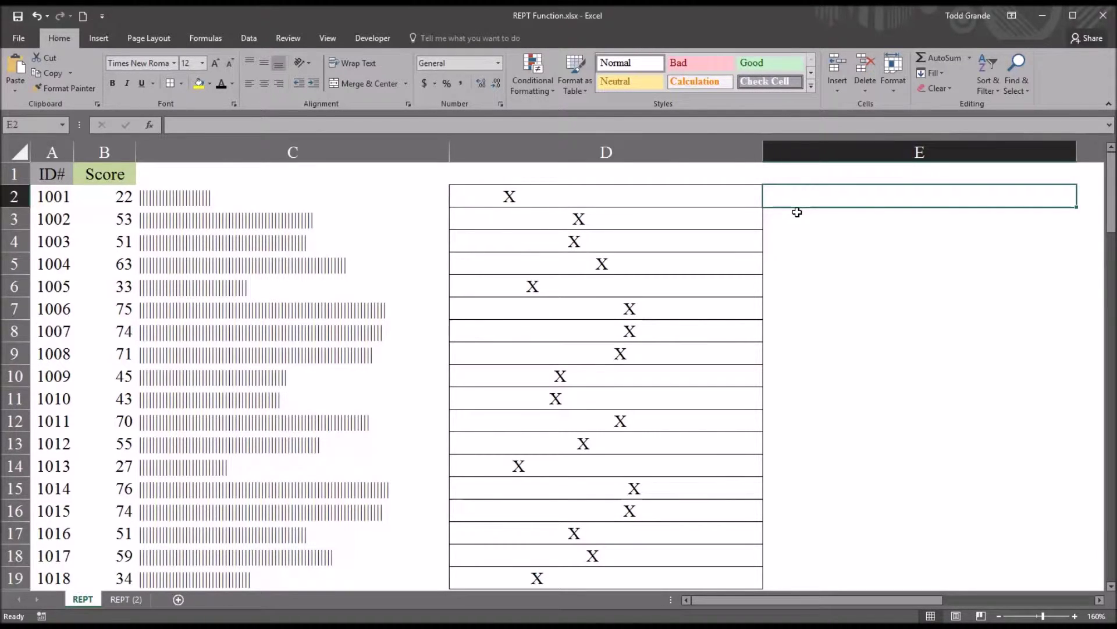
click(825, 175)
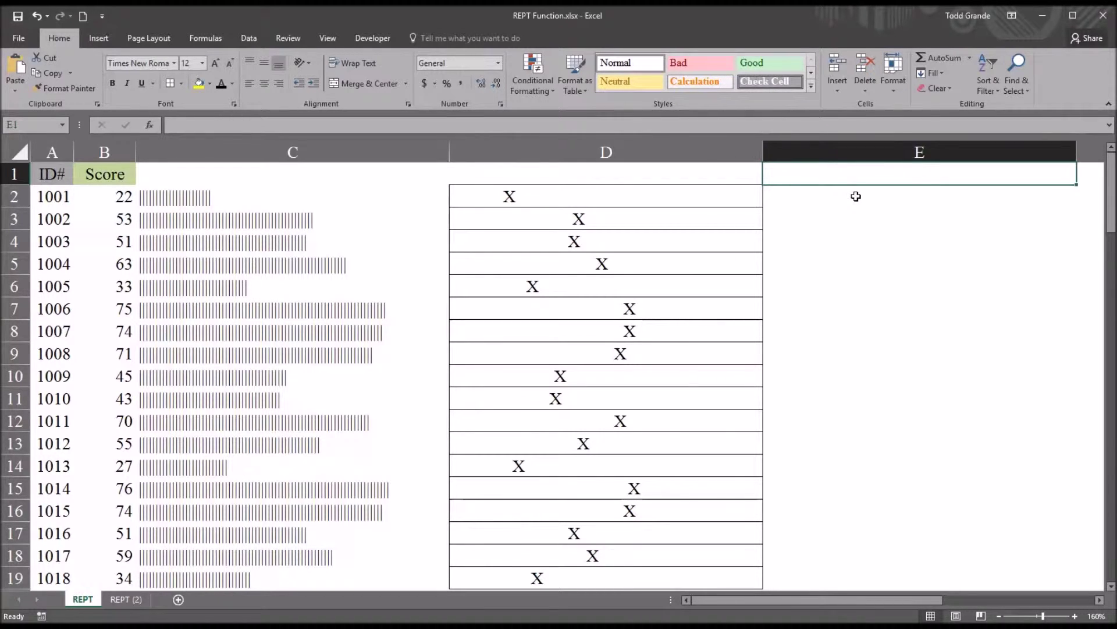
text(5)
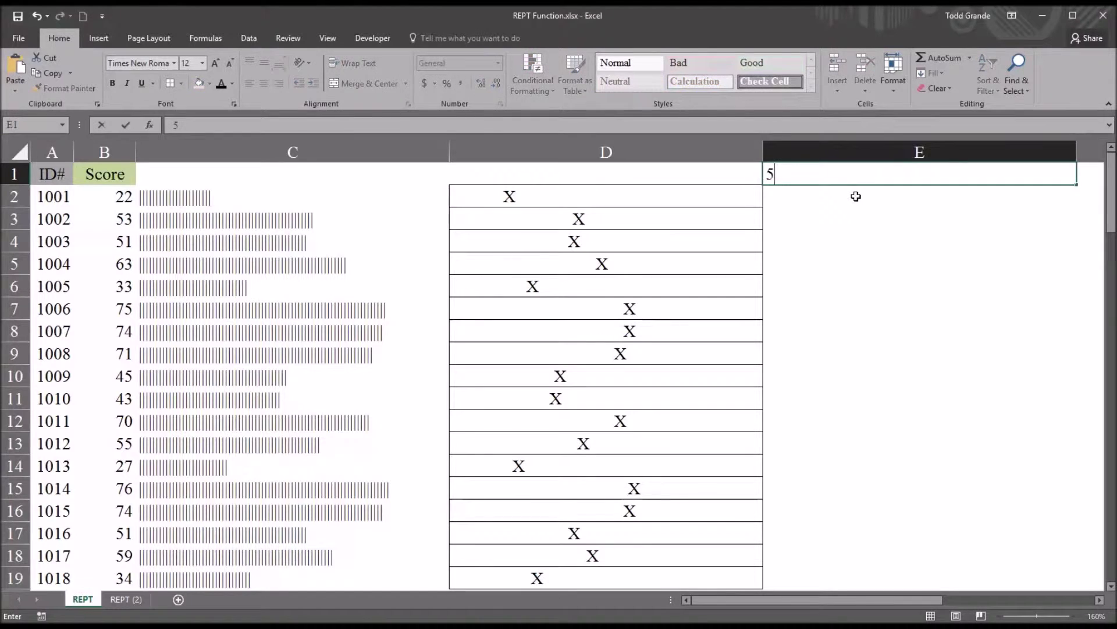
key(Return)
click(888, 174)
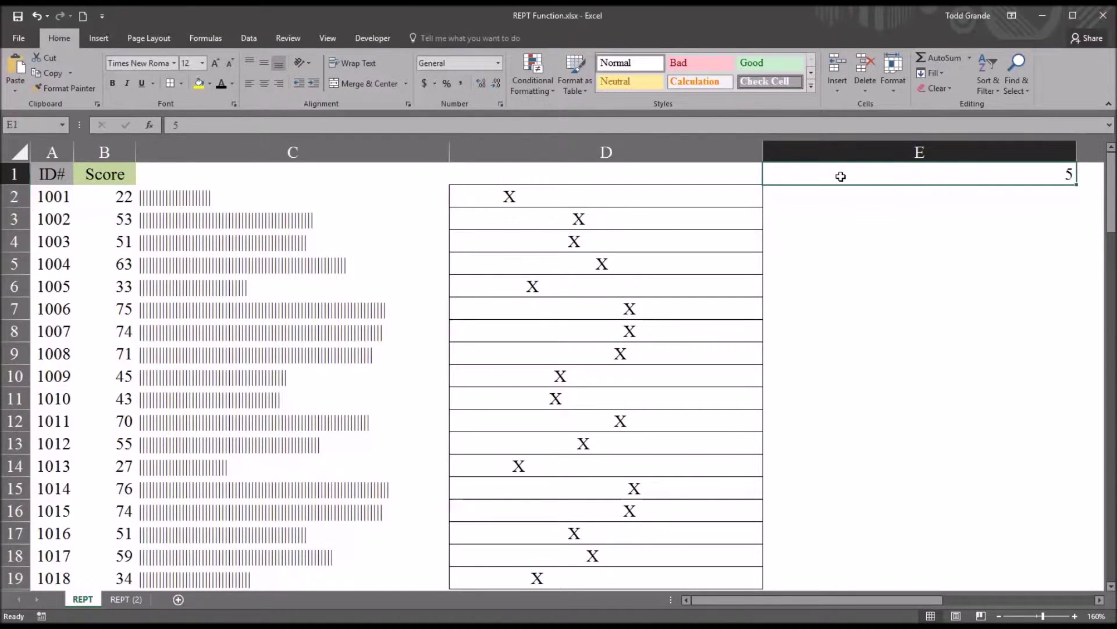
click(840, 198)
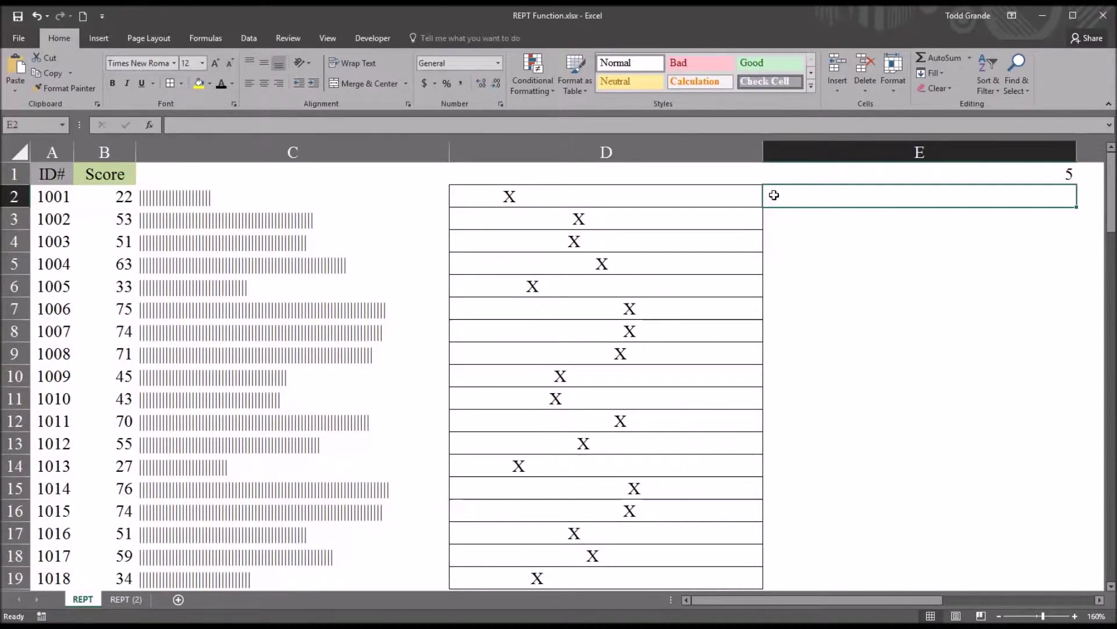
click(843, 173)
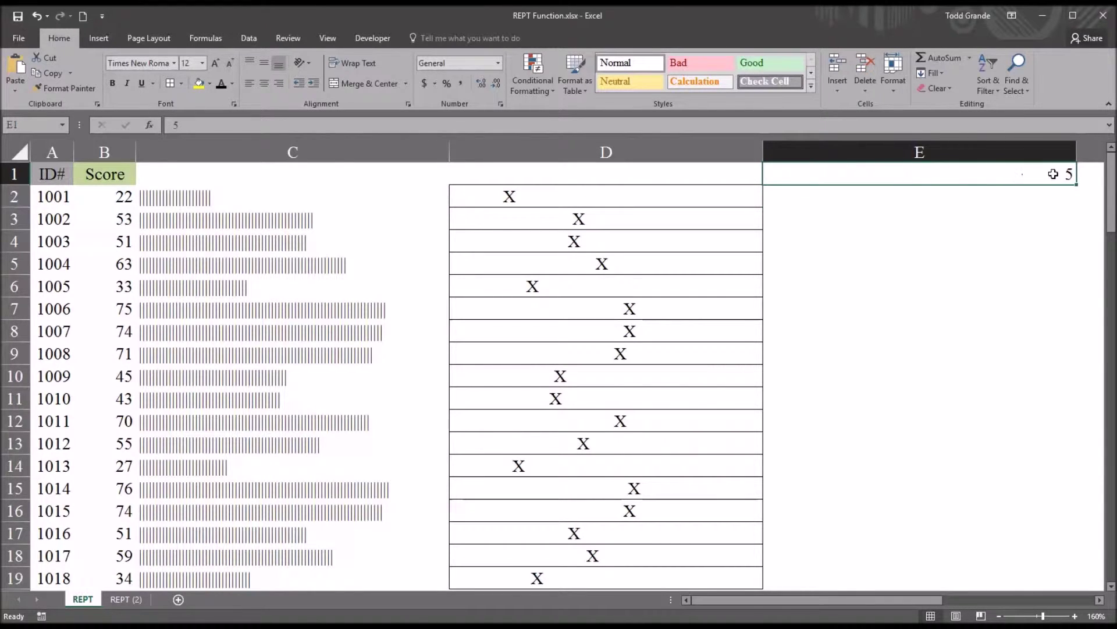
click(864, 196)
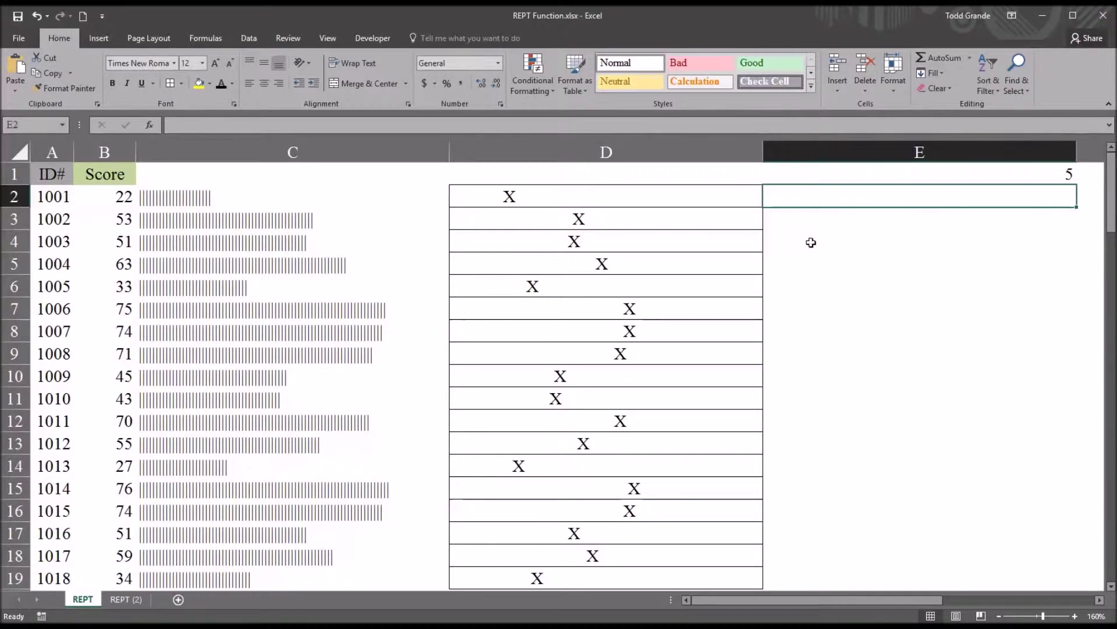
Begin E2's formula =rept("||||| ",int(B2/E1)) & rept("|",mod to repeat five-mark groups
text(=rept)
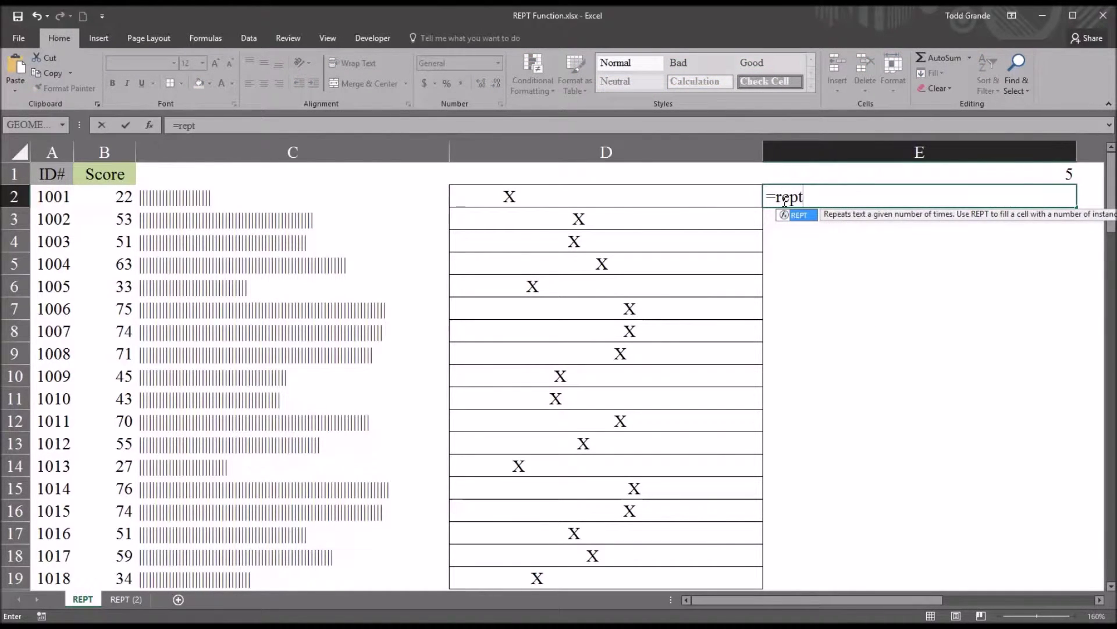
text(()
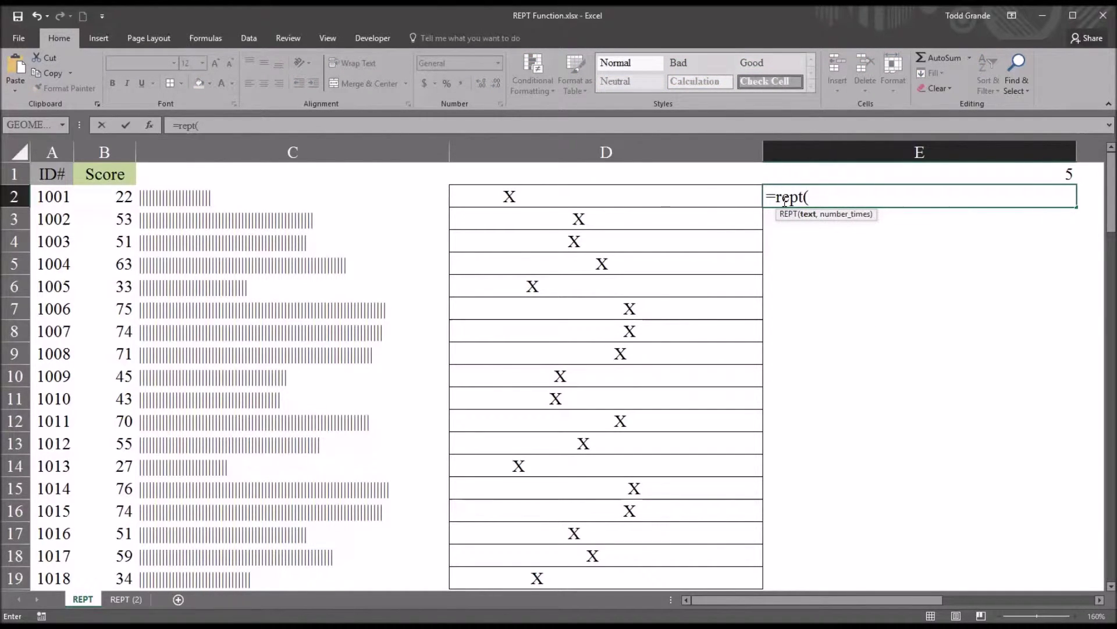
text("||||)
text(,)
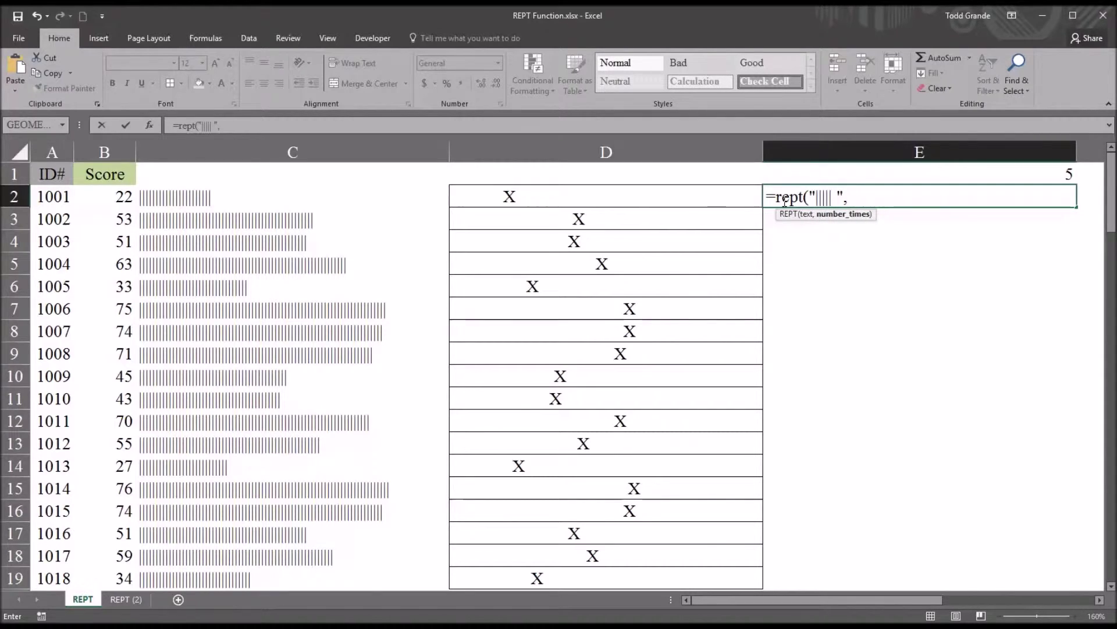
text(int)
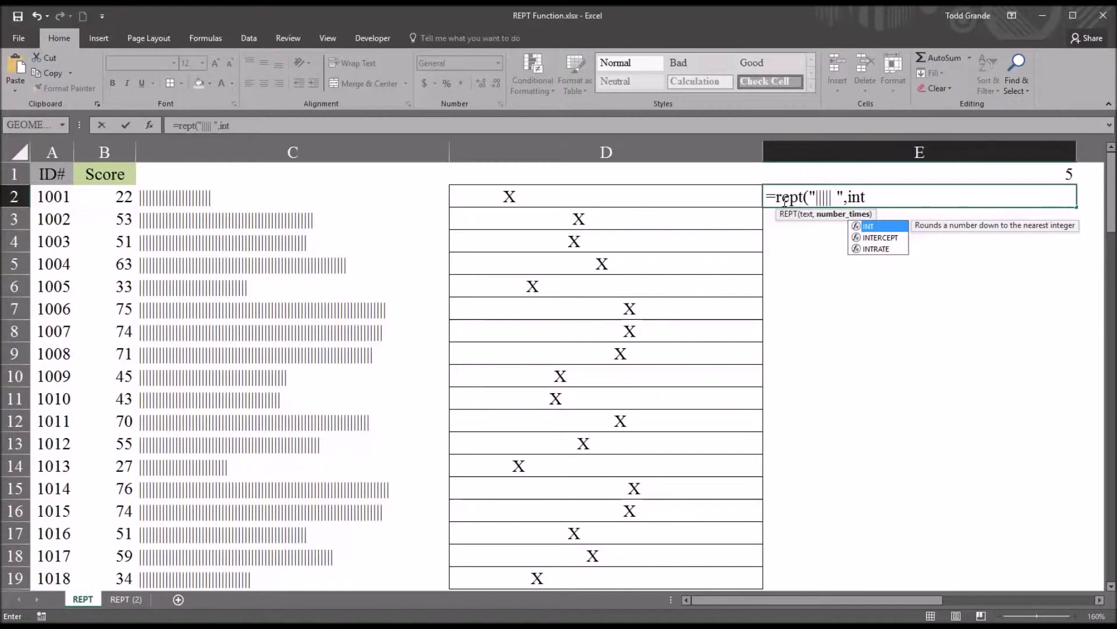
text(()
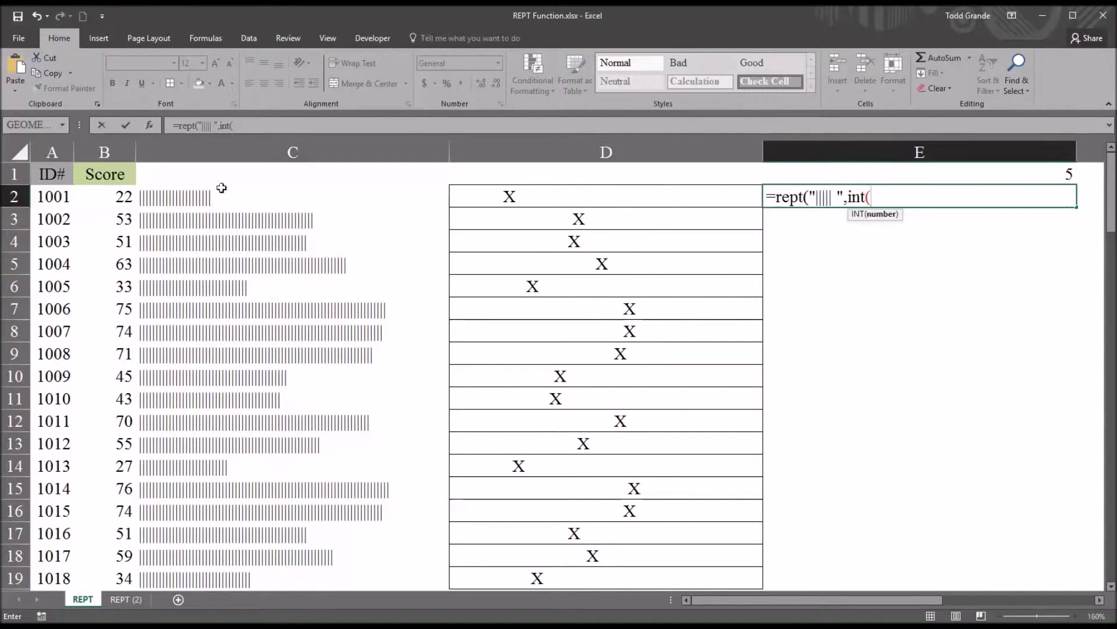
click(110, 200)
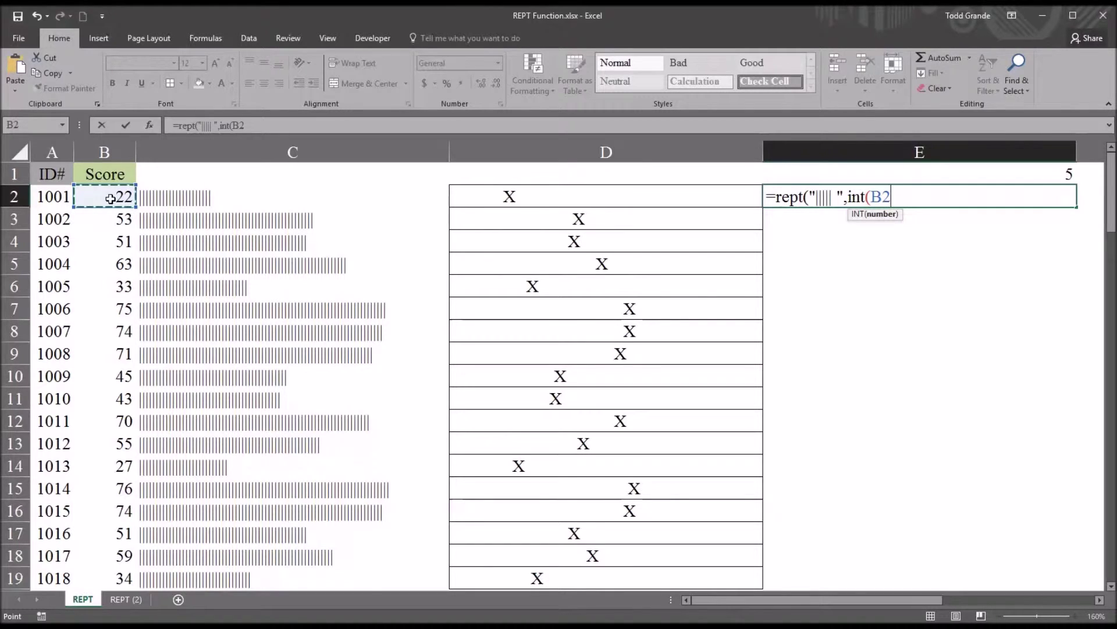
text(/)
click(816, 173)
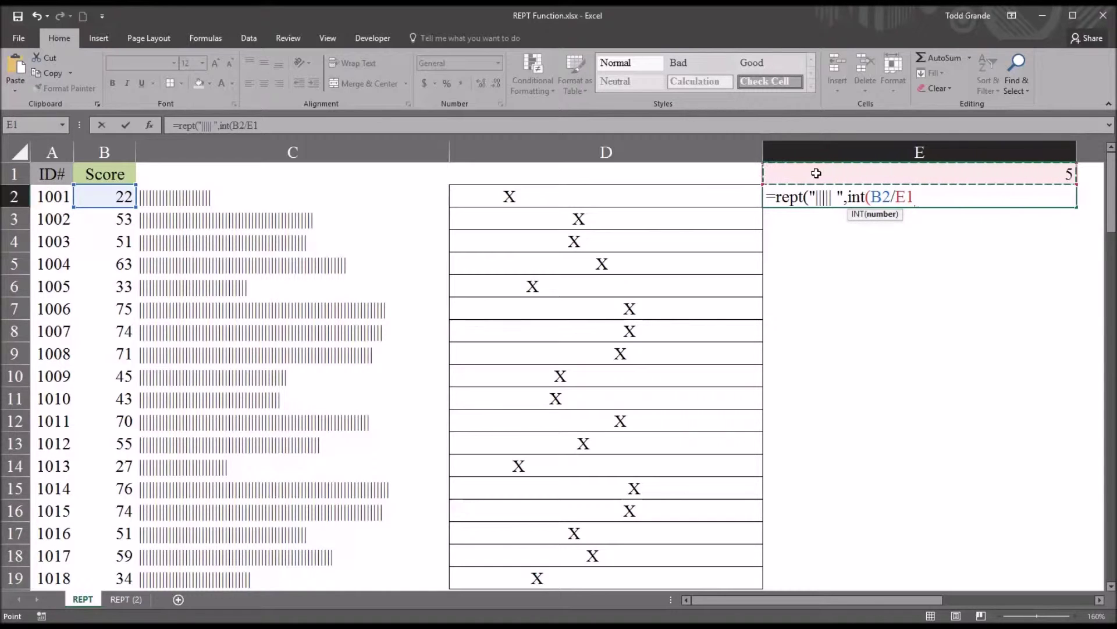
text()))
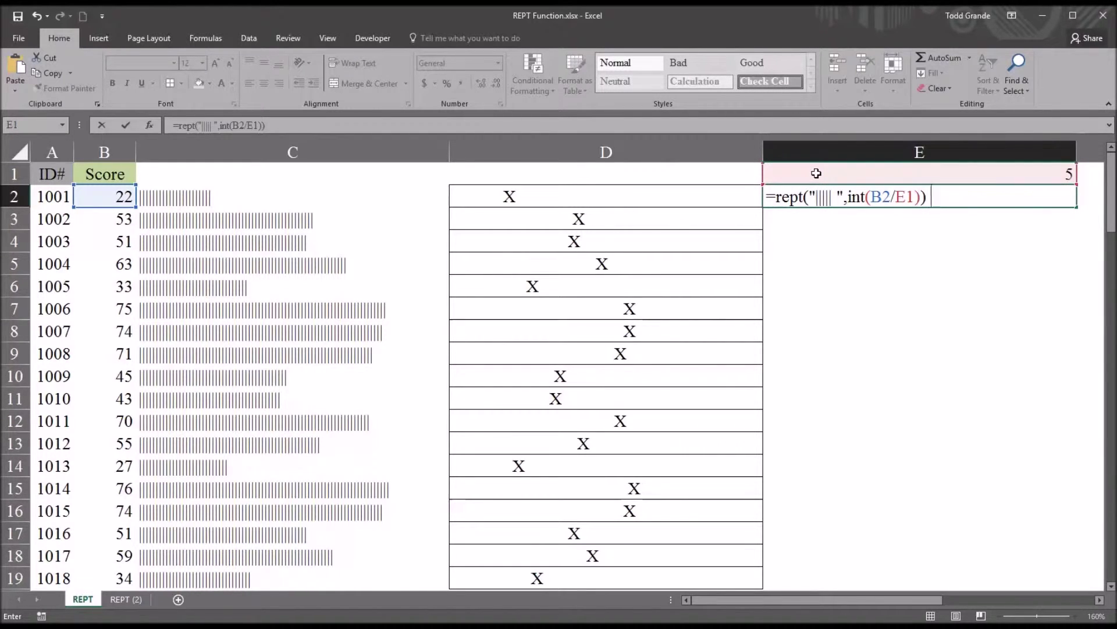
text( & rept)
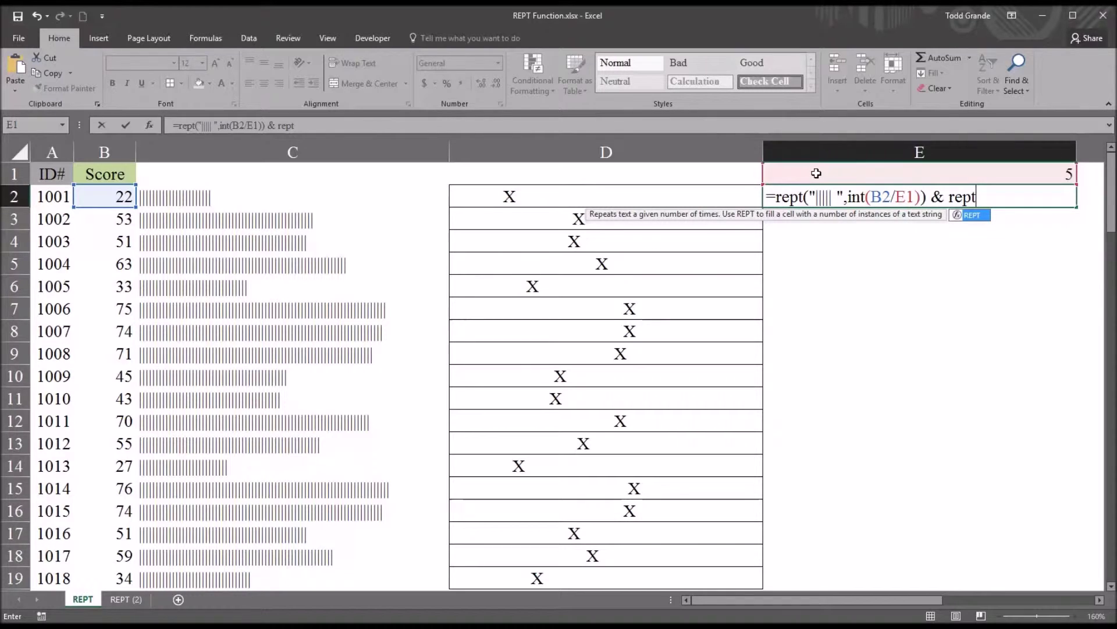
text(()
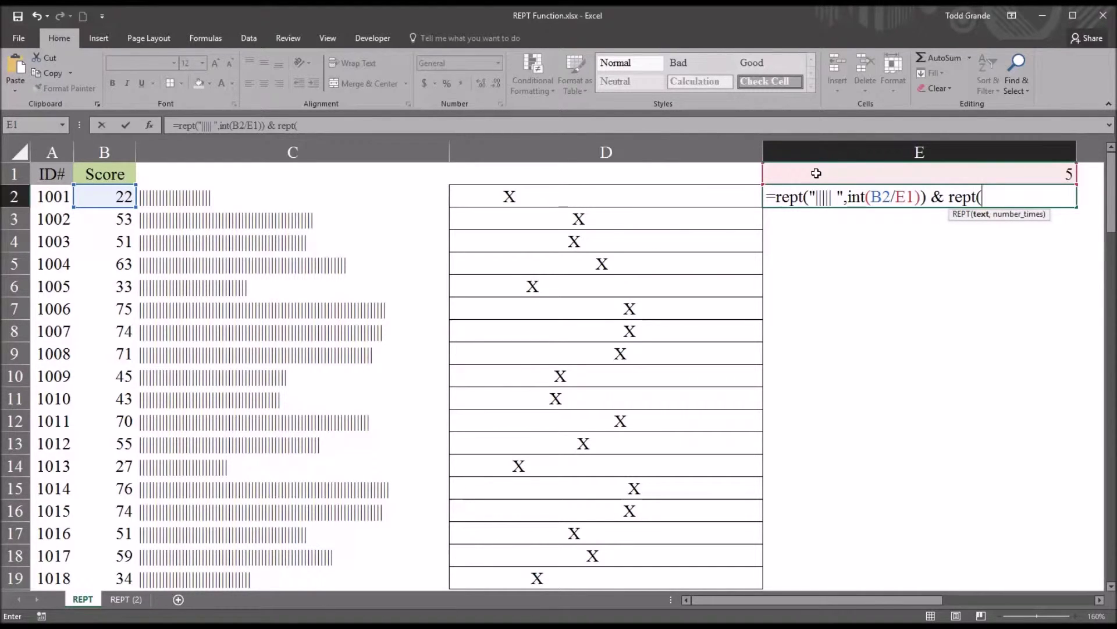
text("|",)
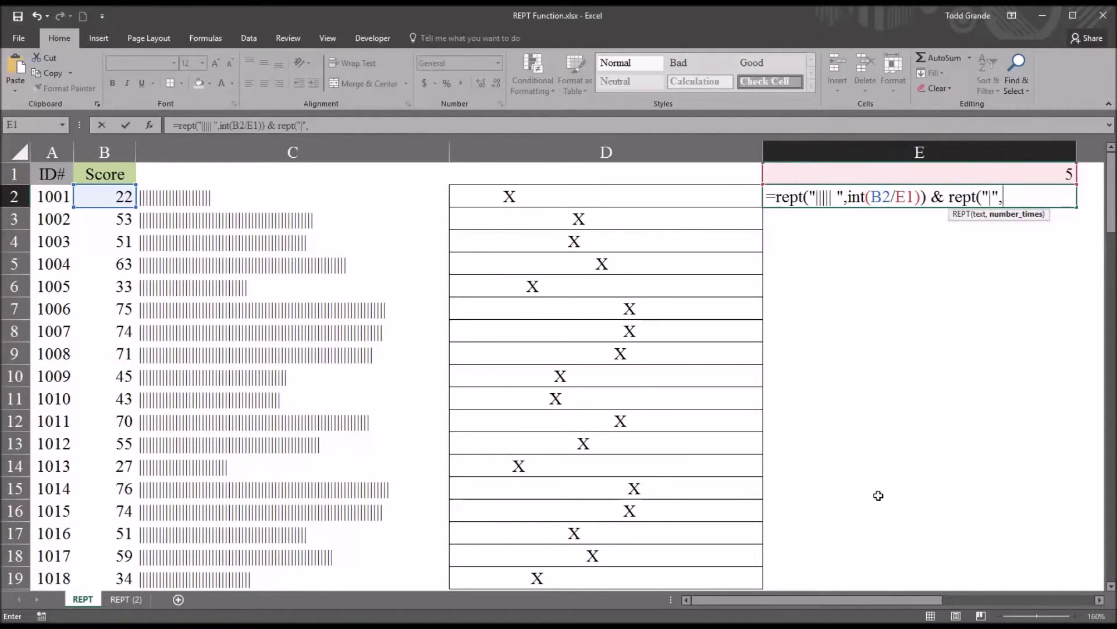
text(mod)
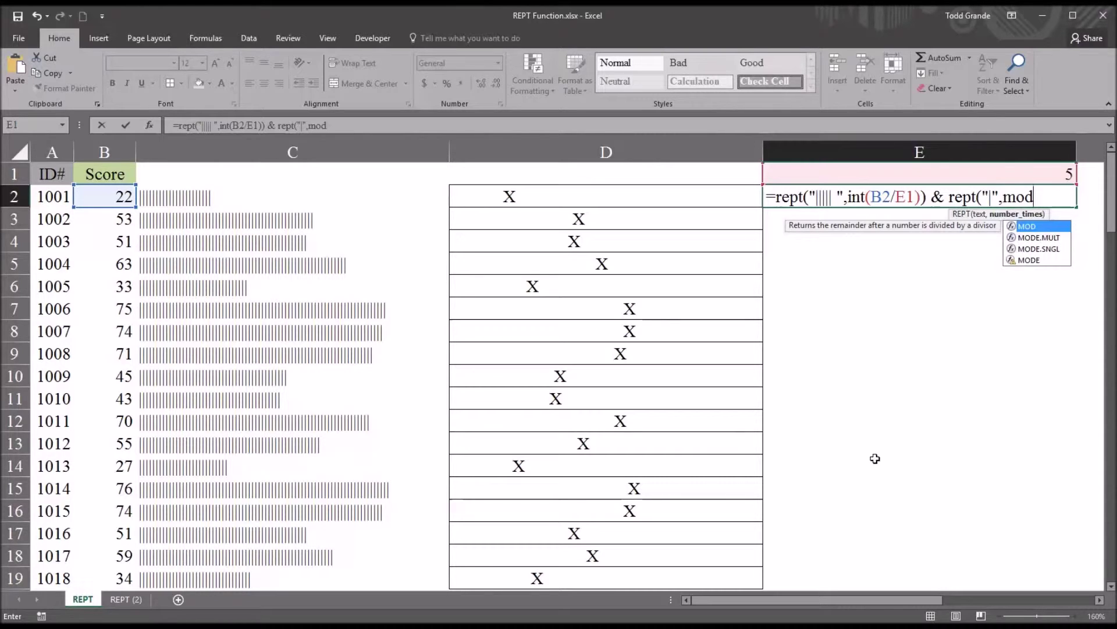
Complete E2 with MOD(B2,E1) single bars, showing four groups plus two marks for 22
text(()
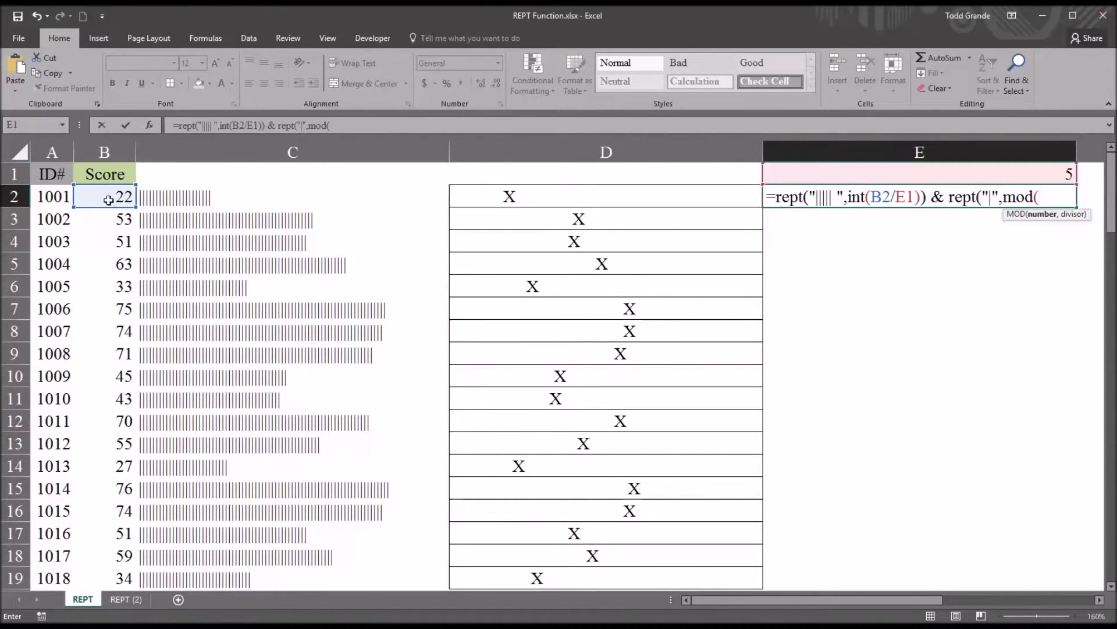
click(108, 200)
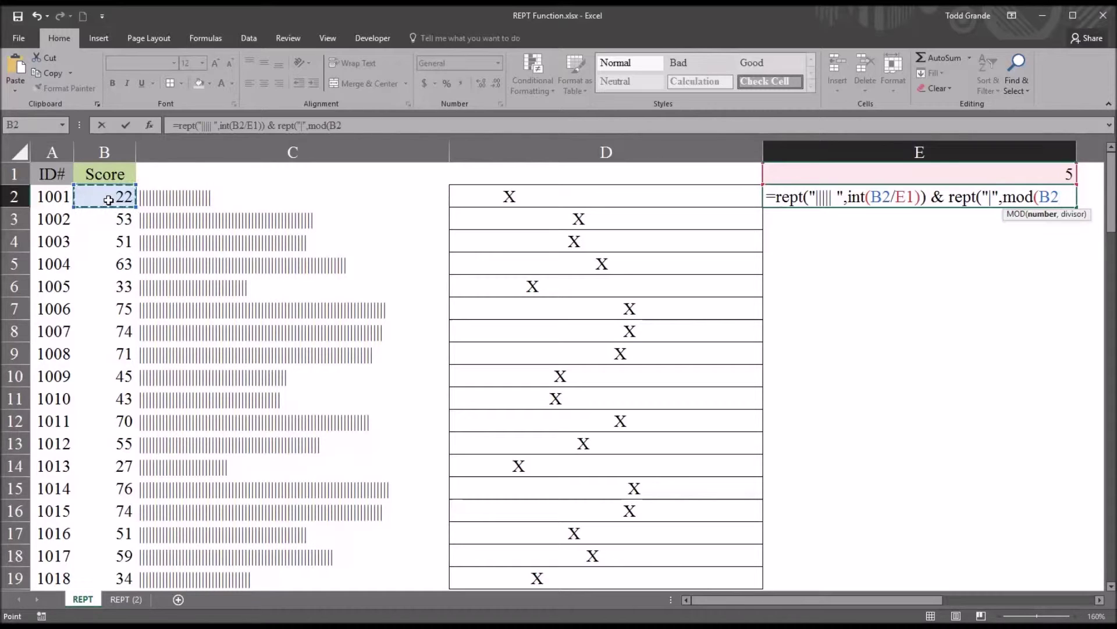
text(,)
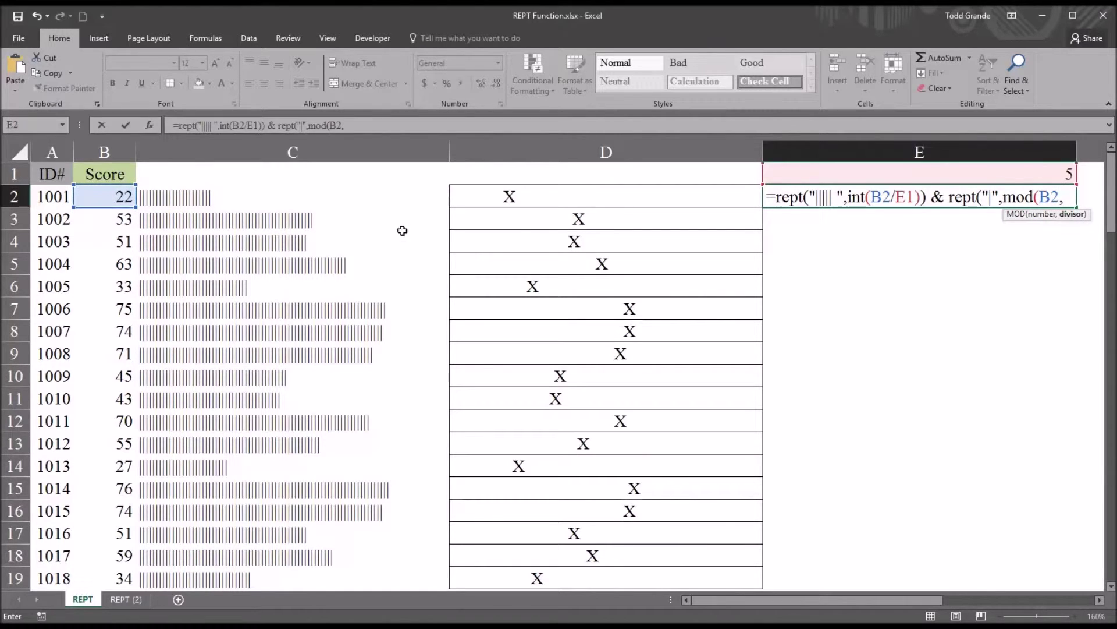
click(904, 177)
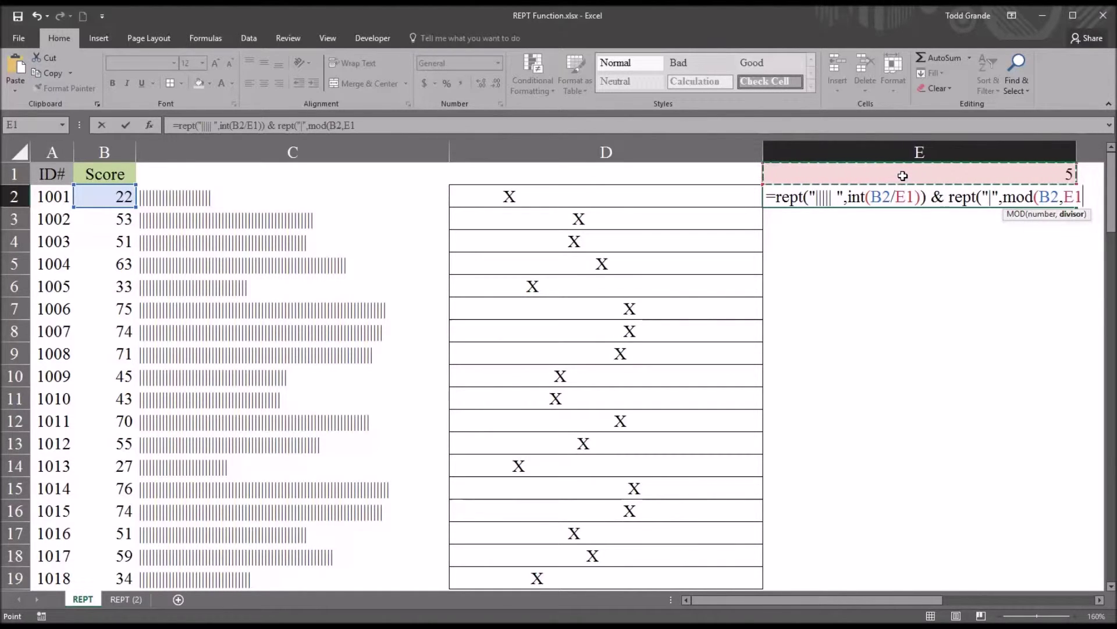
text()))
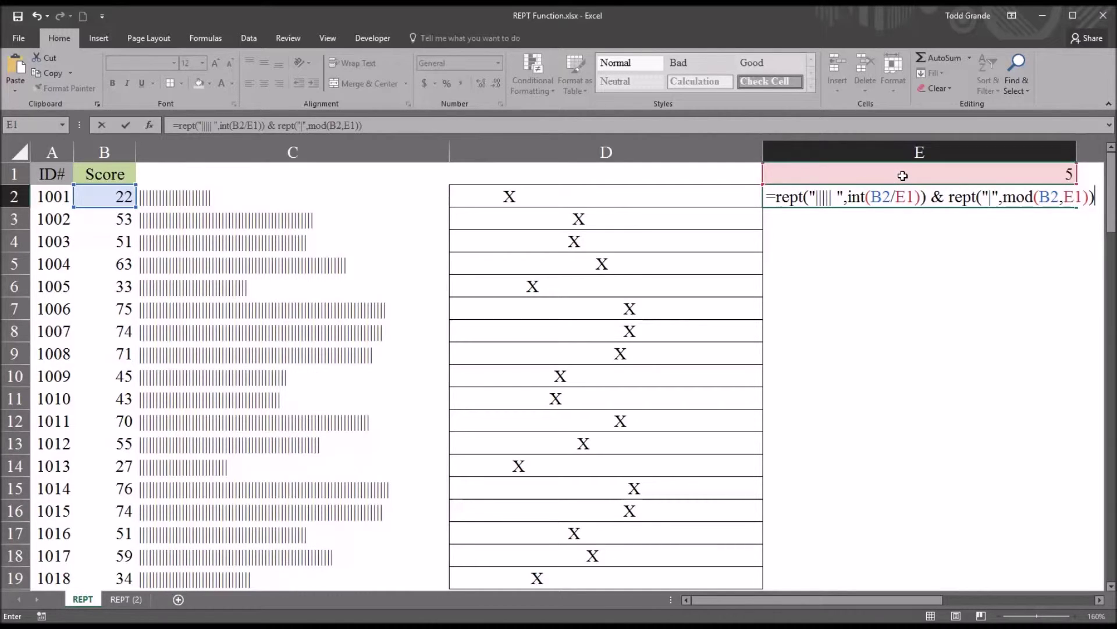
key(Return)
Make both E1 references in E2's tally formula absolute as $E$1
click(885, 195)
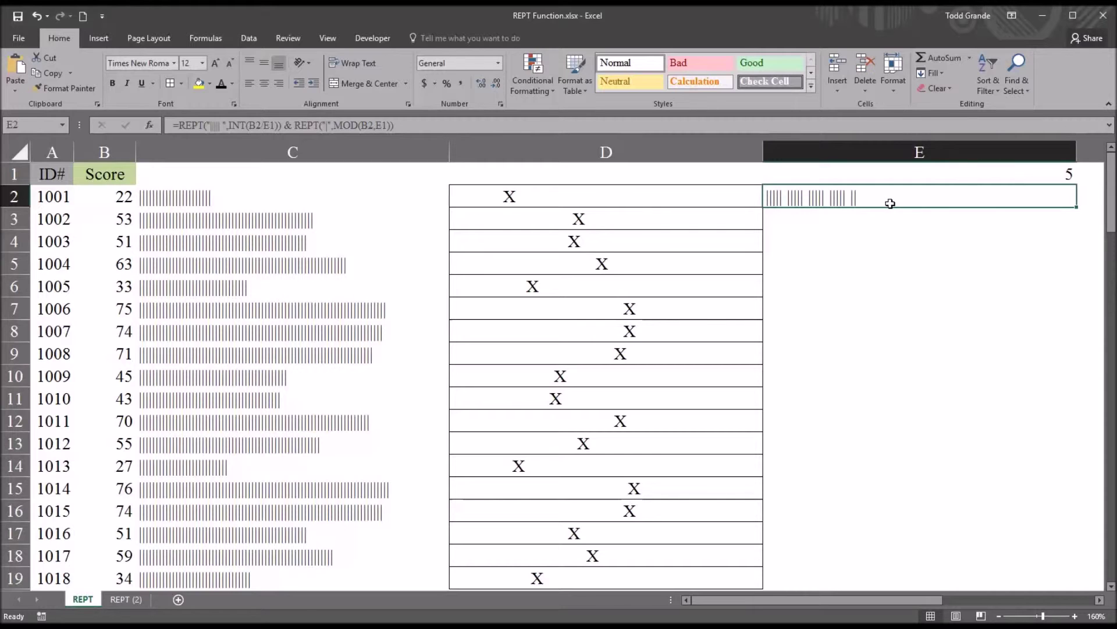
click(406, 124)
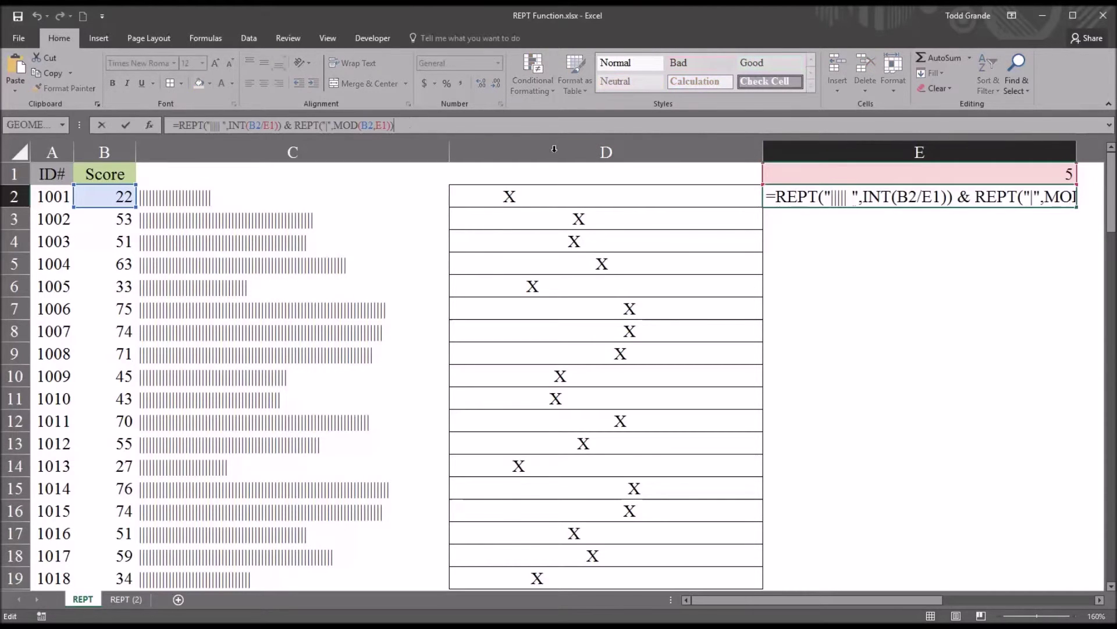
click(935, 196)
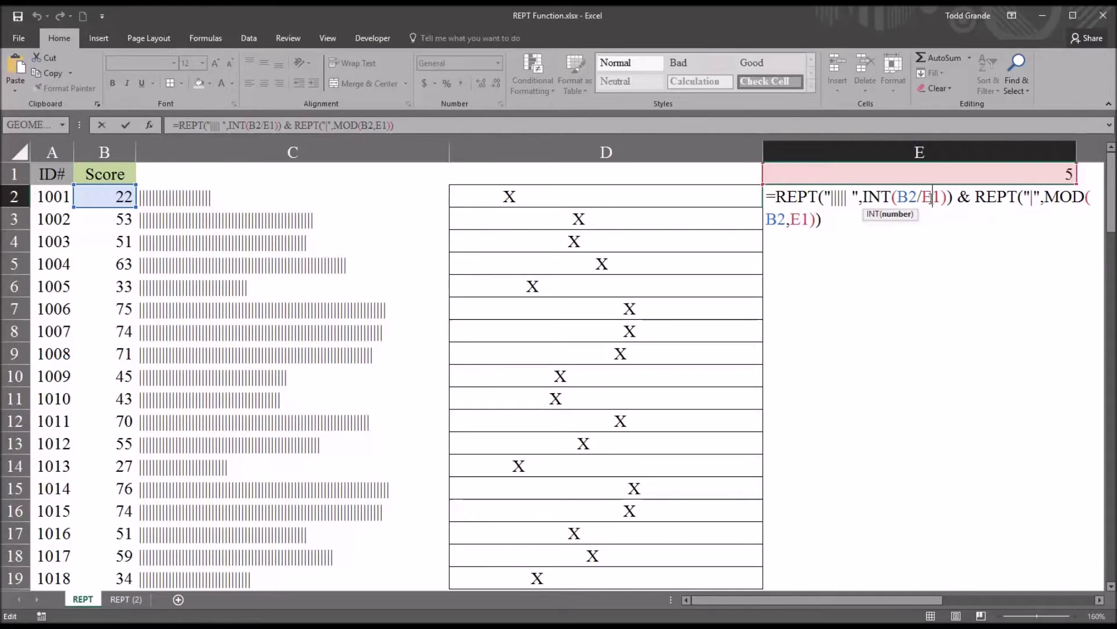
key(F4)
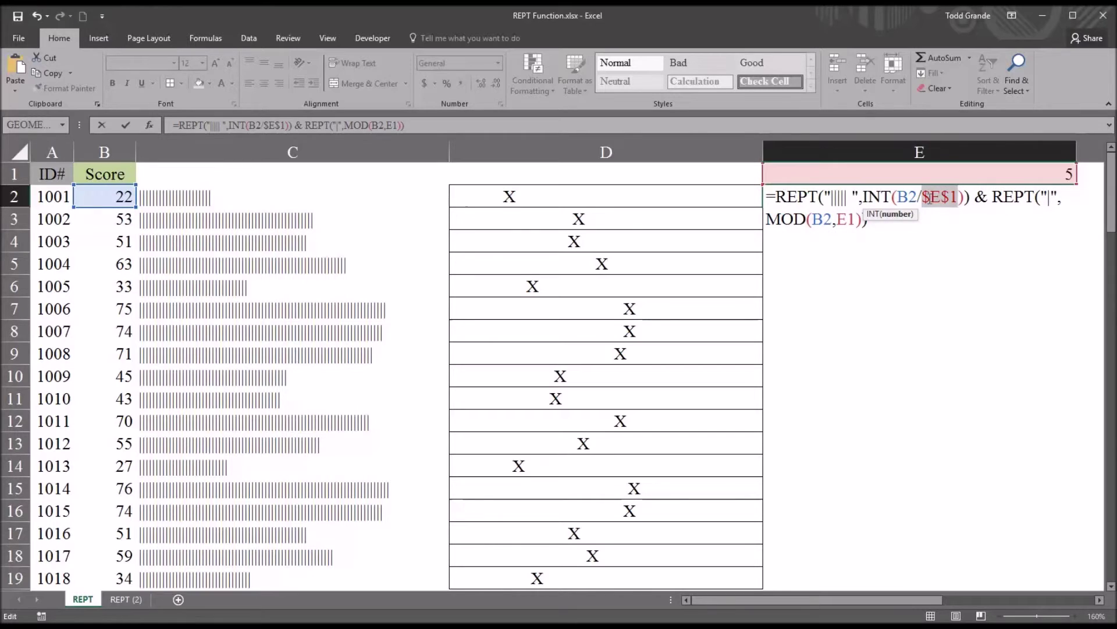
click(849, 219)
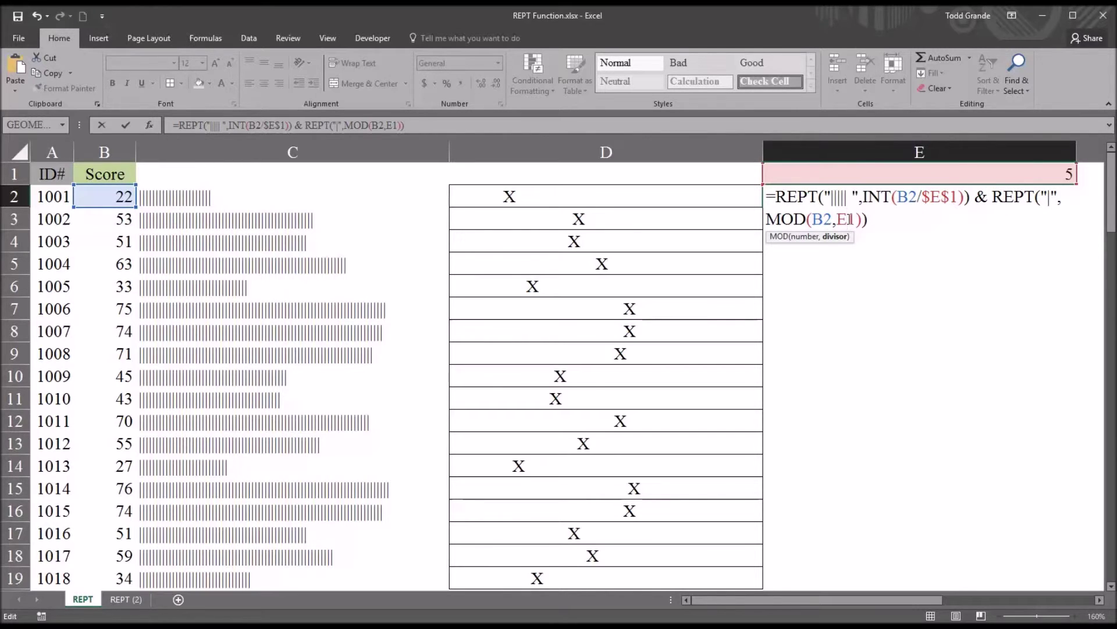
key(F4)
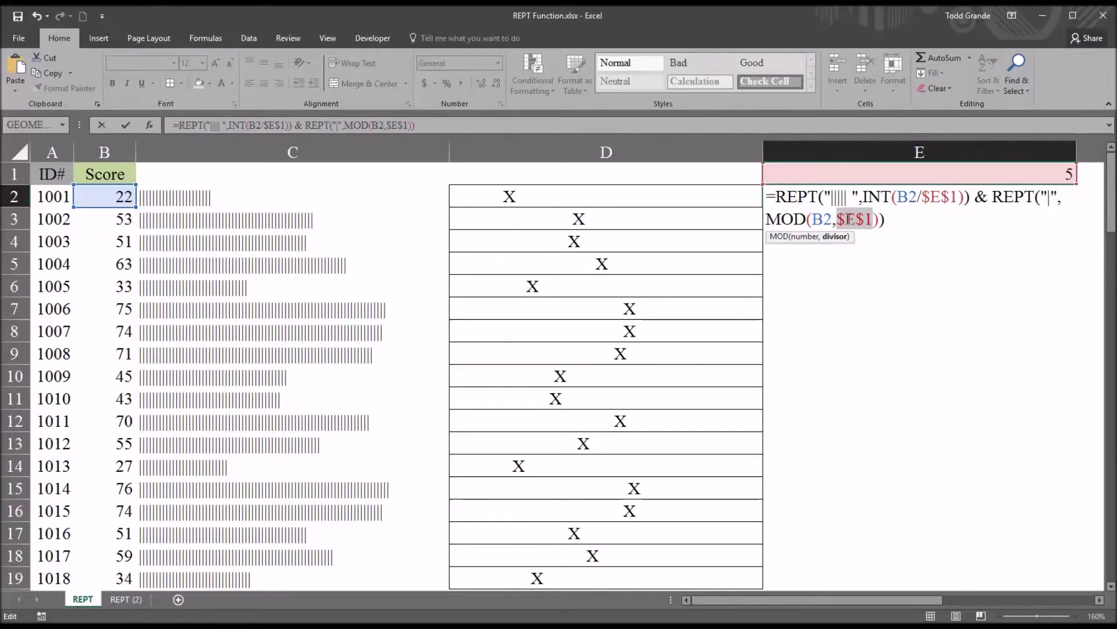
key(Return)
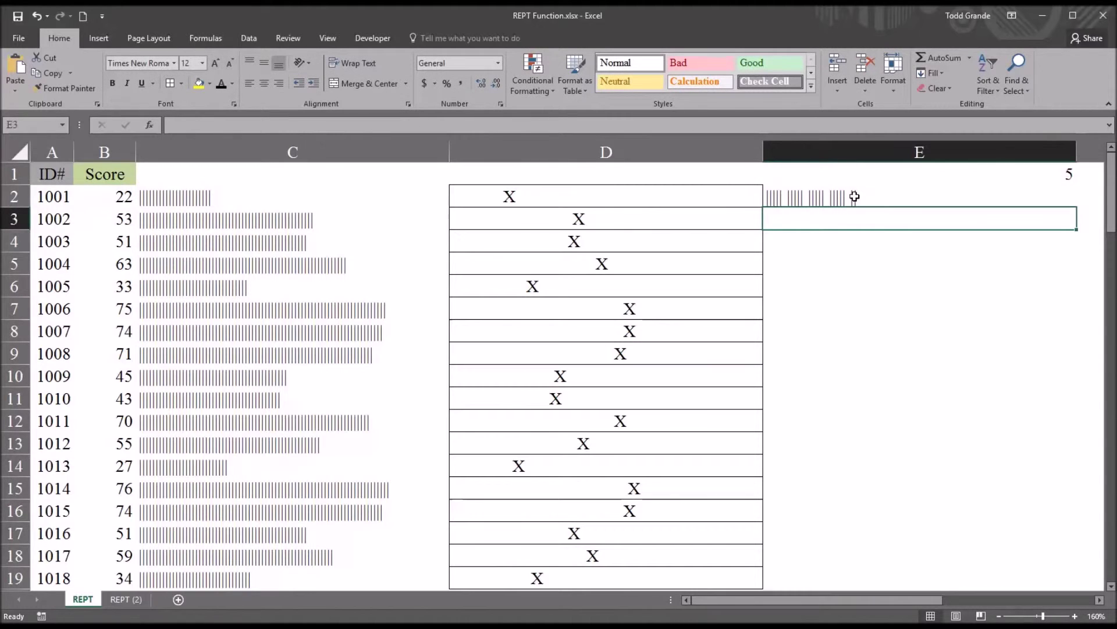
Fill the tally formula from E2 down to E19
click(856, 197)
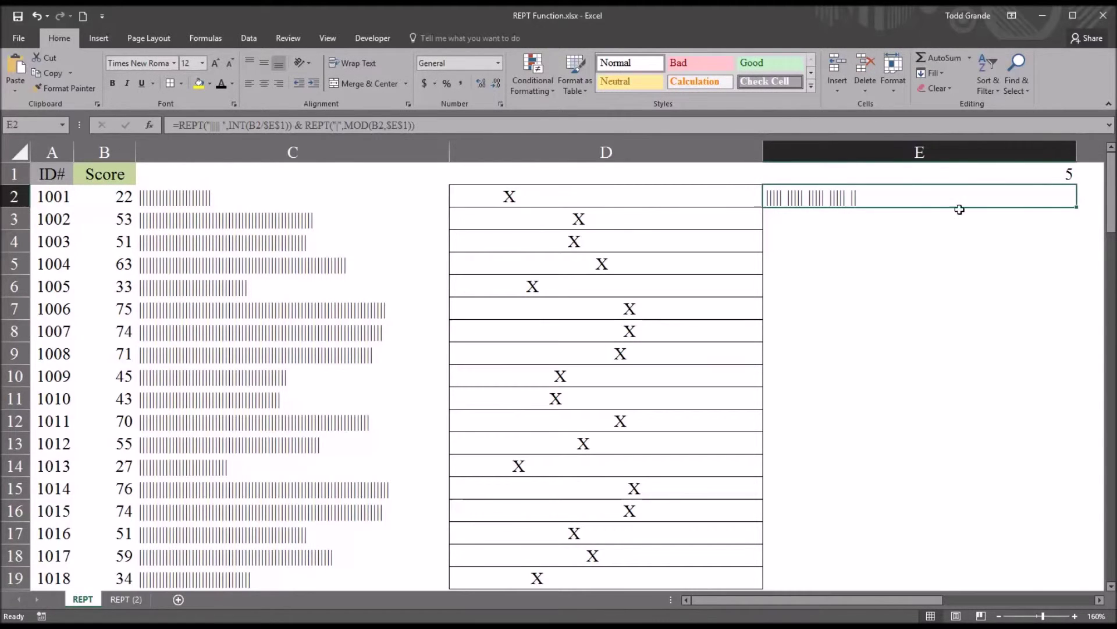
drag(1076, 207, 998, 586)
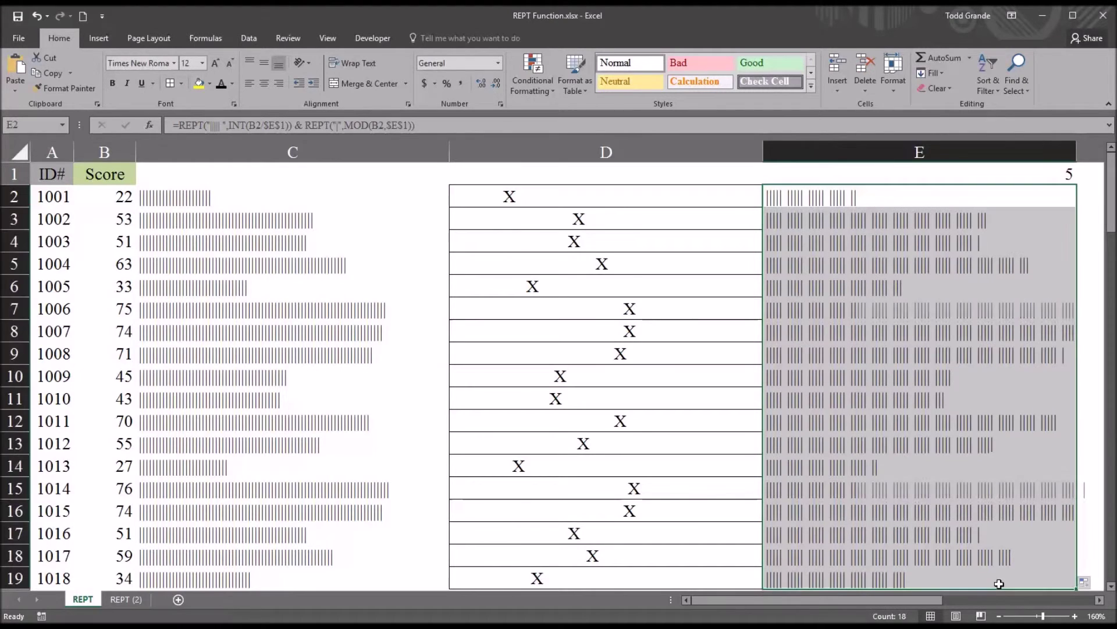
click(977, 424)
Hide columns C and D and widen column E so each full tally string fits
key(Up)
key(Up)
key(Up)
key(Up)
key(Up)
key(Up)
key(Up)
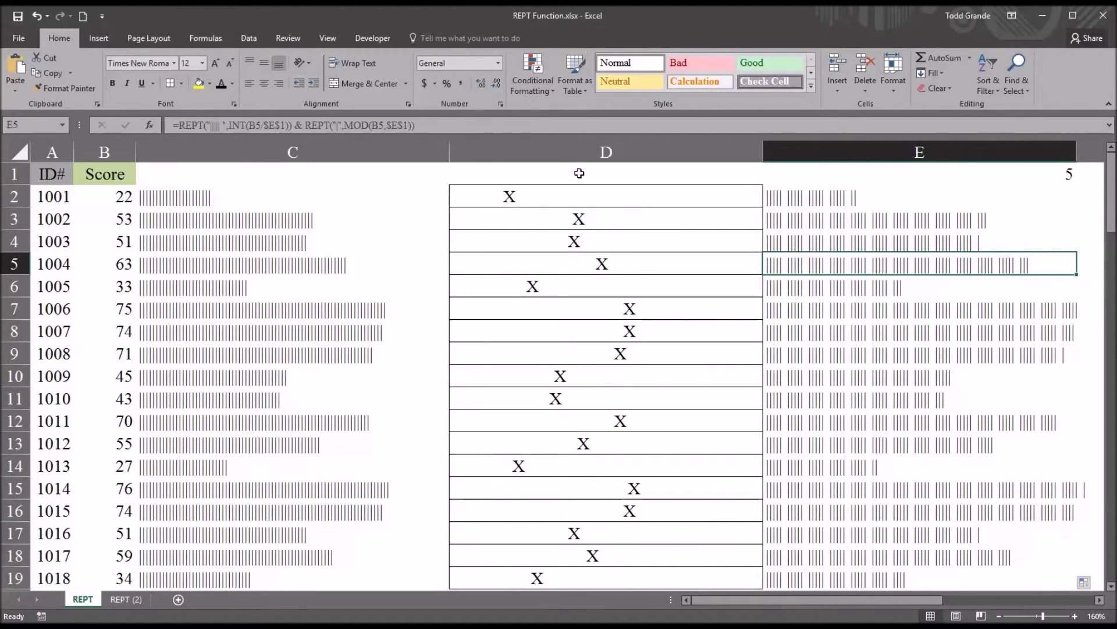
drag(565, 149, 408, 149)
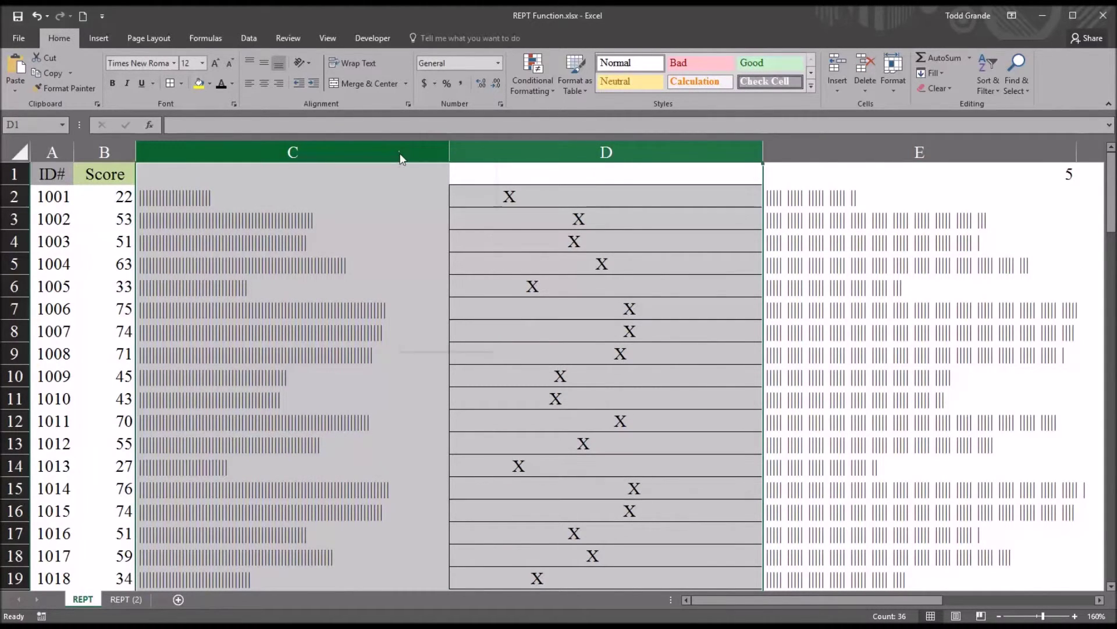
right_click(401, 154)
click(431, 326)
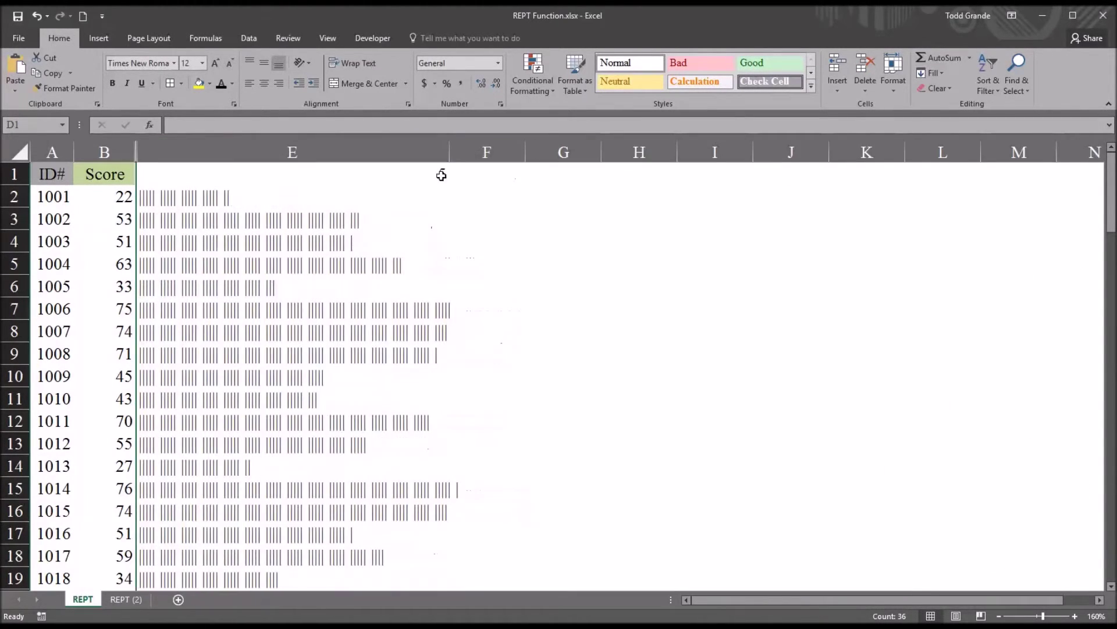
drag(449, 154, 809, 175)
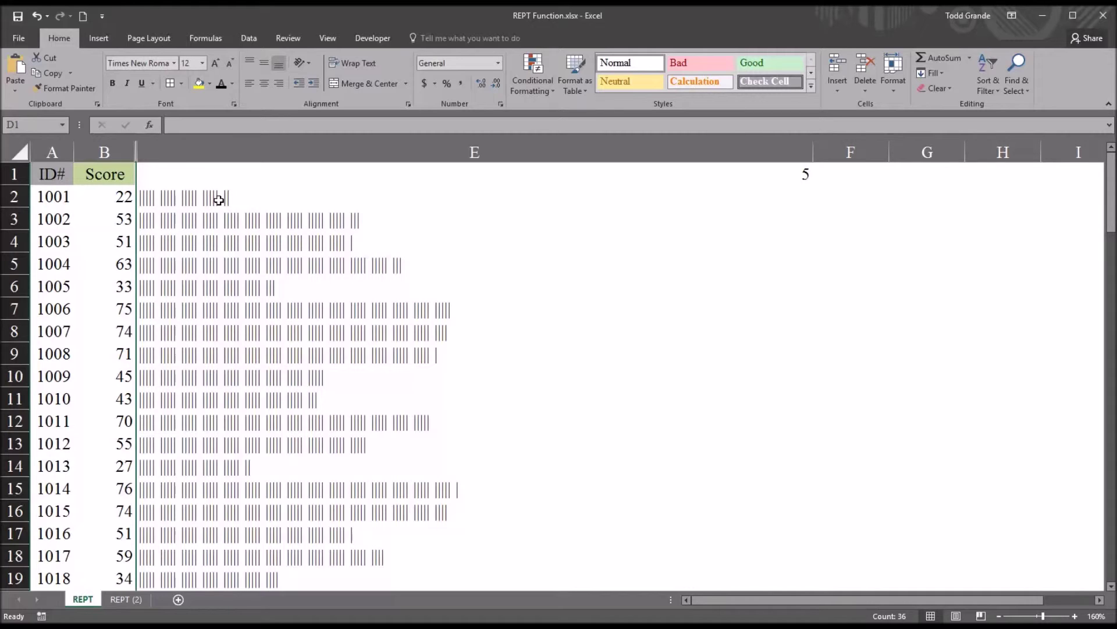
click(271, 198)
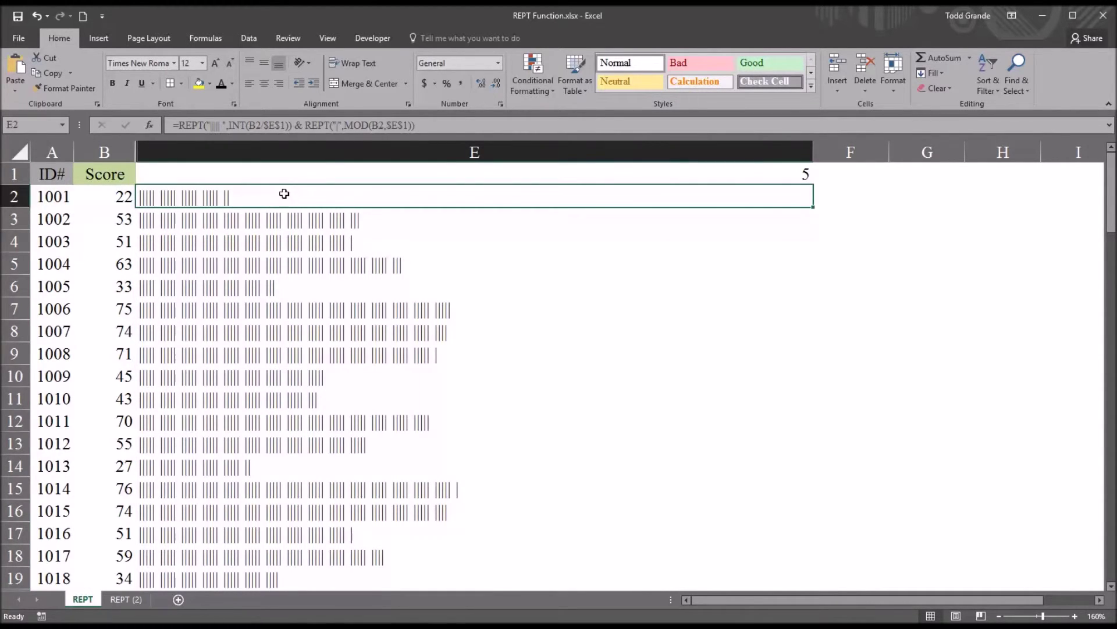
Change the divisor in E1 to 10
click(538, 176)
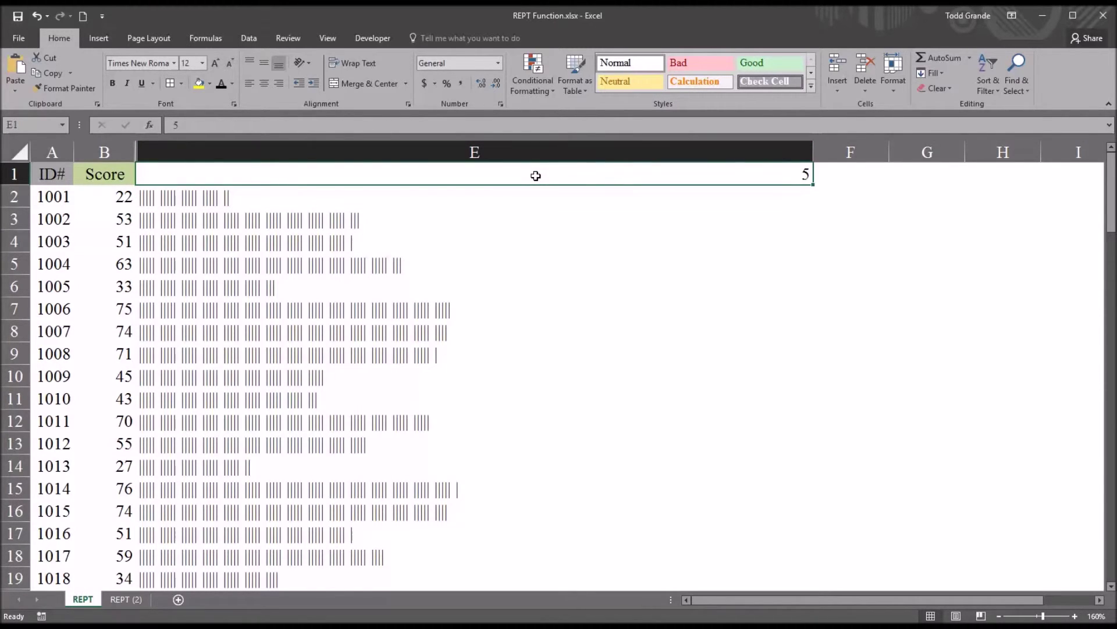
text(10)
key(Return)
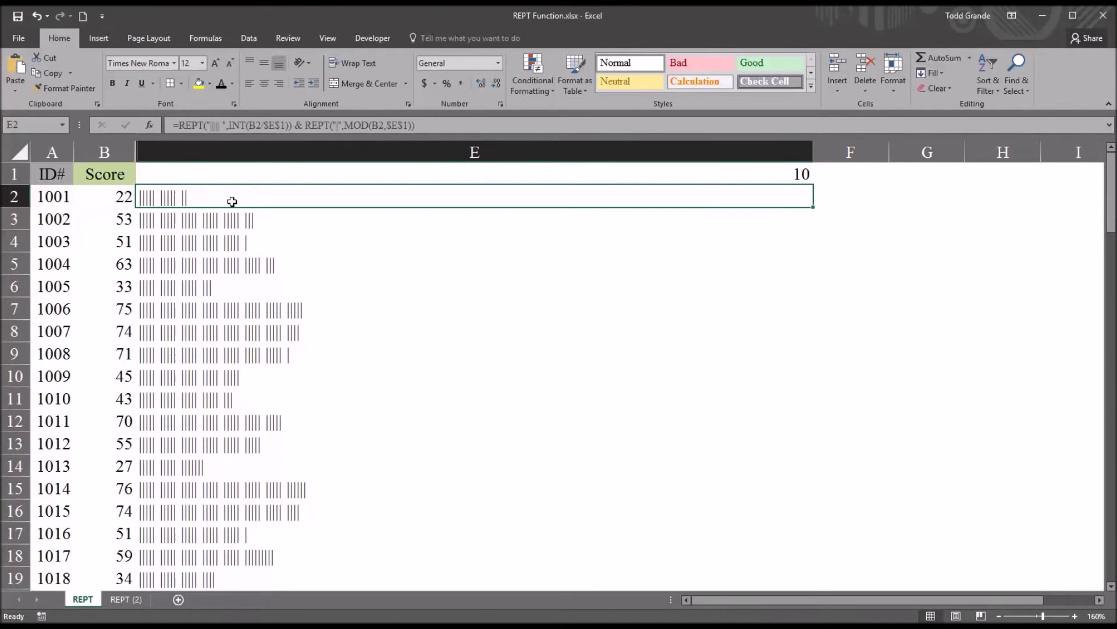
Extend E2's first REPT group from five to ten pipes so 22 shows two ten-bar groups
click(229, 126)
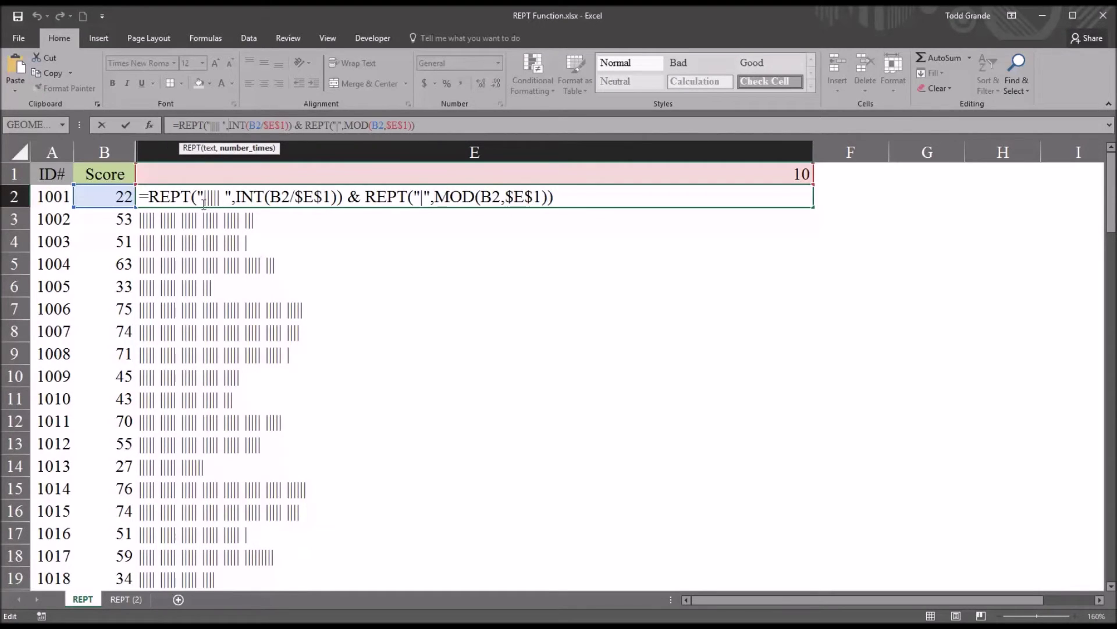
click(220, 196)
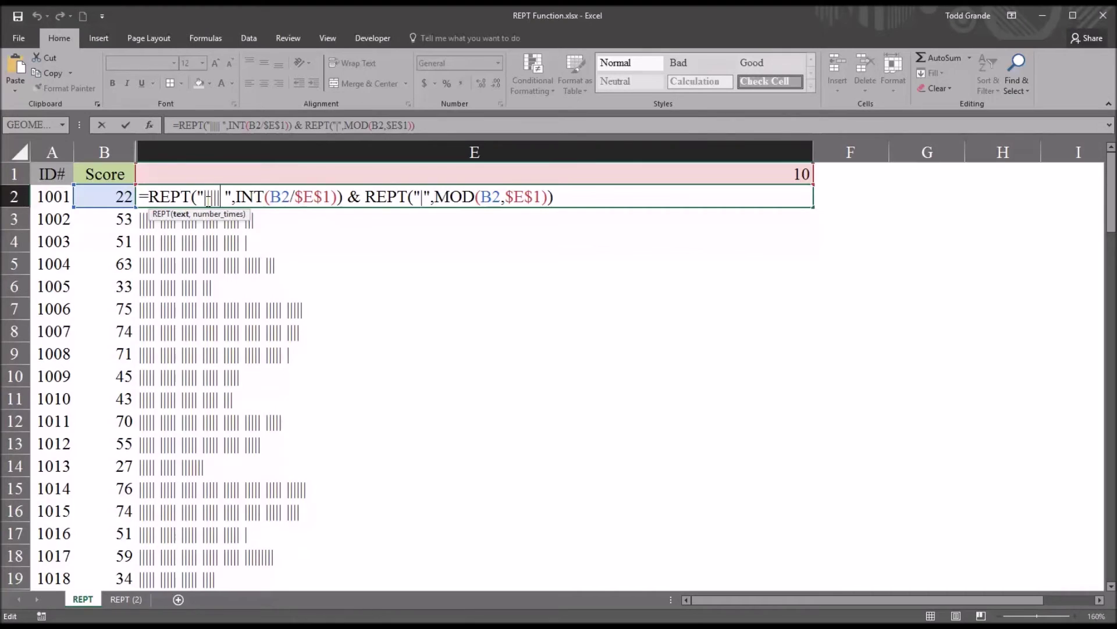
text(|||)
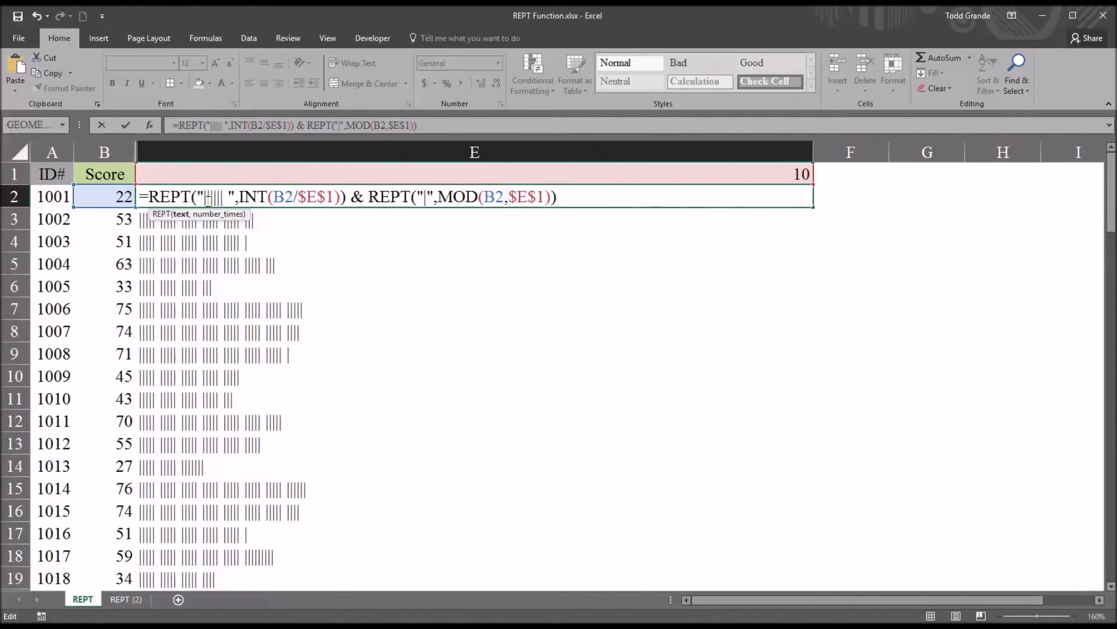
text(||||)
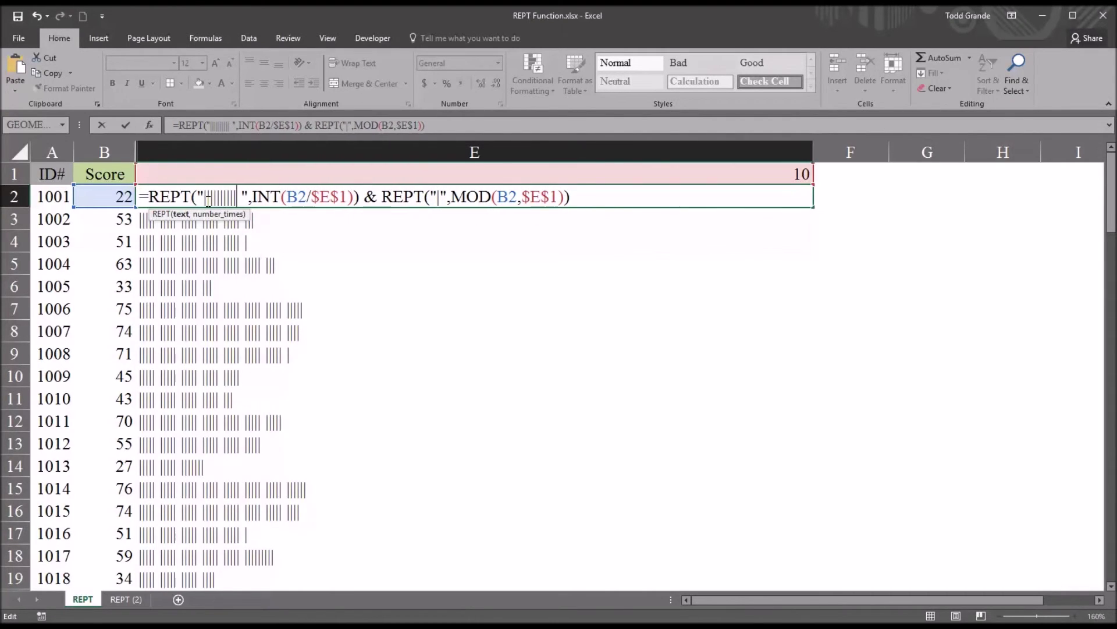
key(Return)
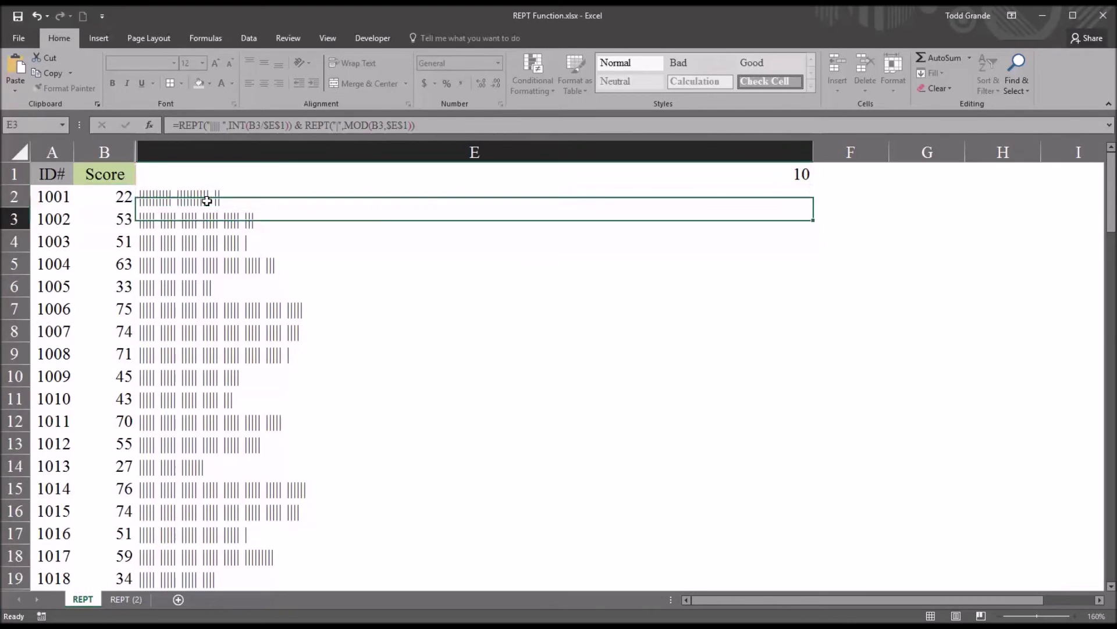
Copy E2's ten-bar tally formula down through E19
click(210, 198)
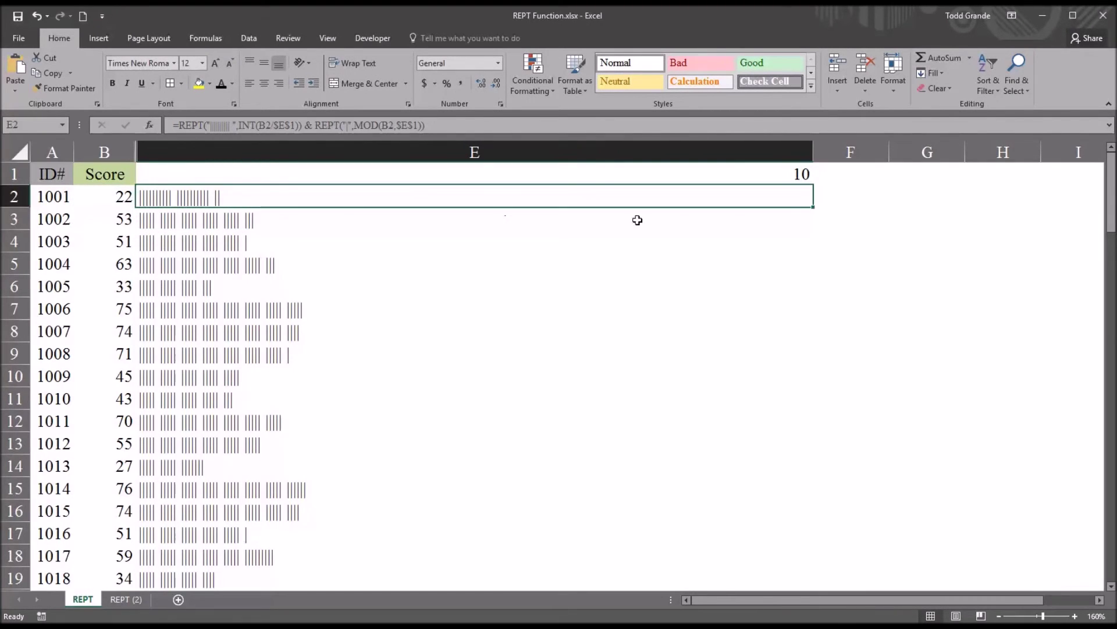
drag(813, 207, 712, 579)
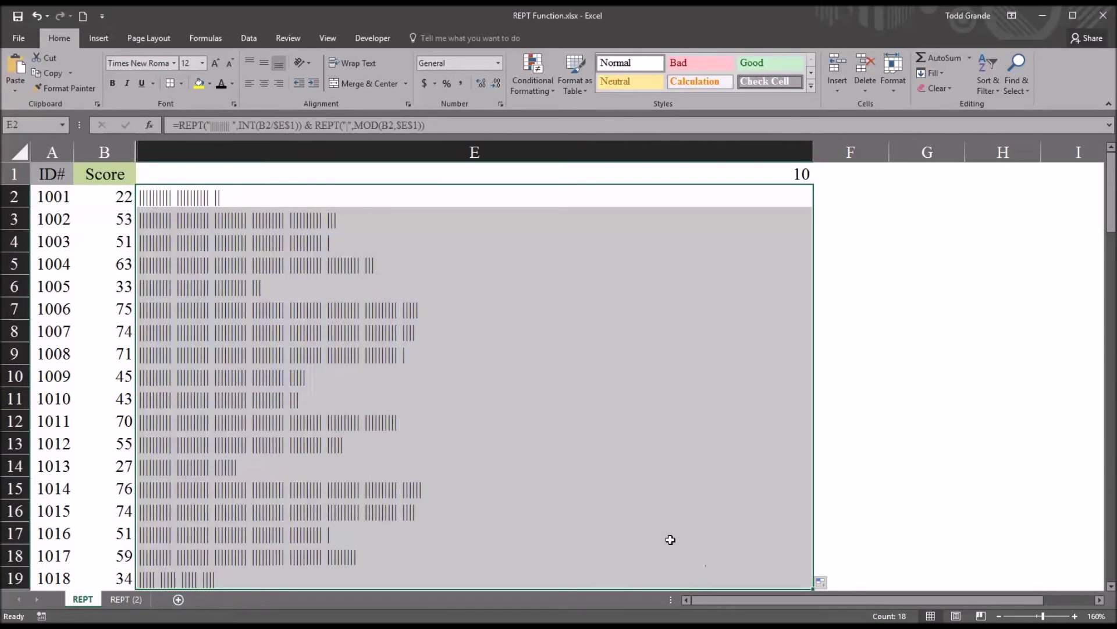
click(579, 474)
click(474, 196)
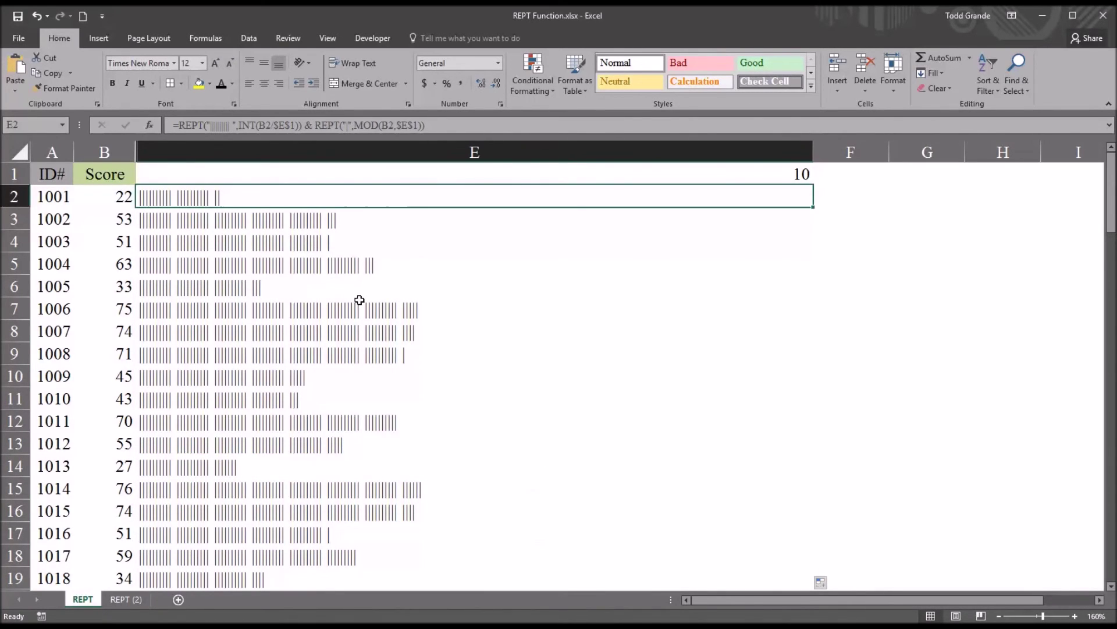